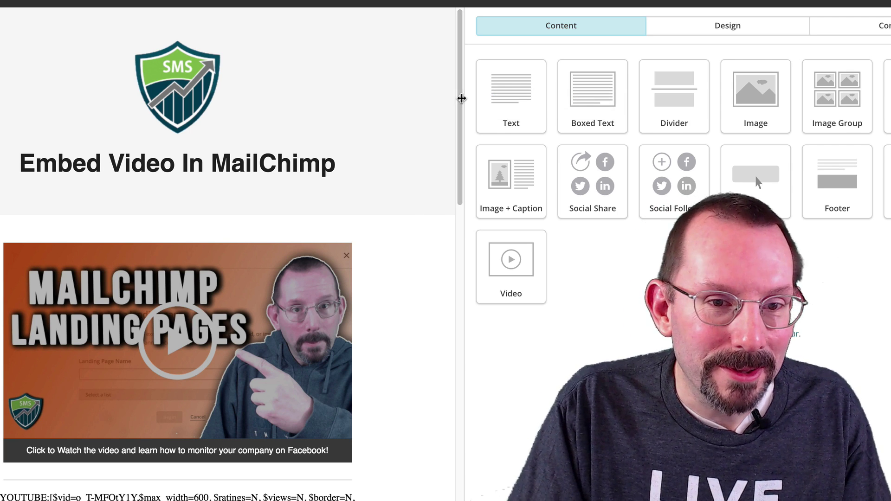
drag(462, 99, 459, 140)
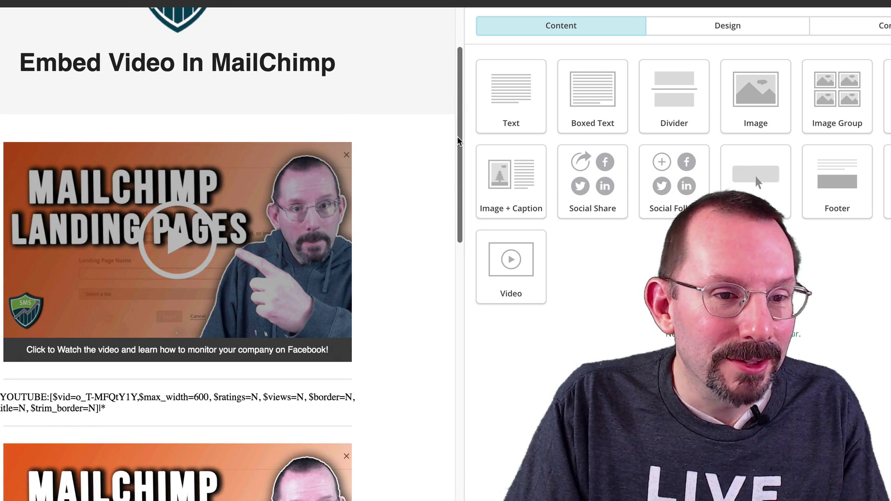
mouse_move(459, 140)
mouse_down()
mouse_move(460, 109)
mouse_move(463, 156)
mouse_up()
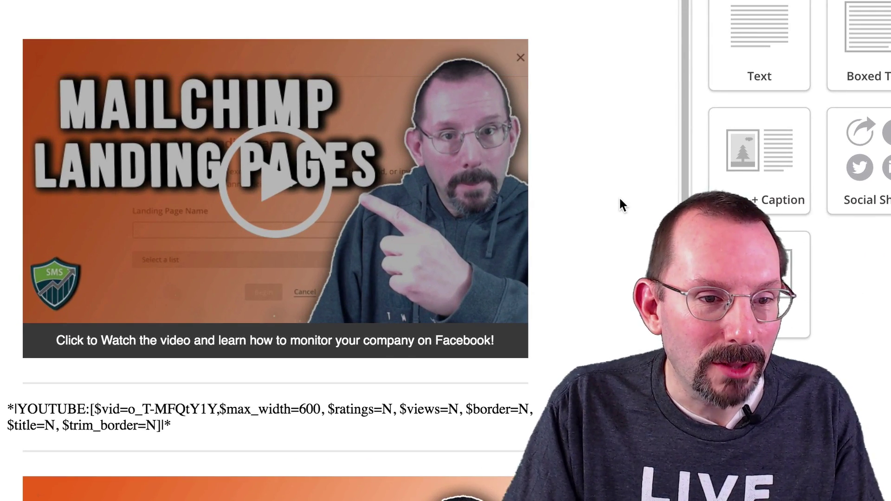
scroll(414, 206, up, 1)
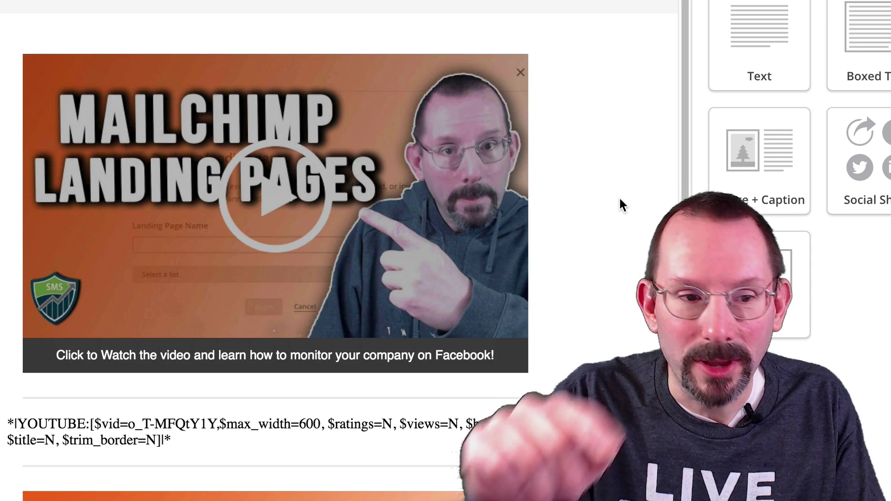
scroll(623, 247, down, 5)
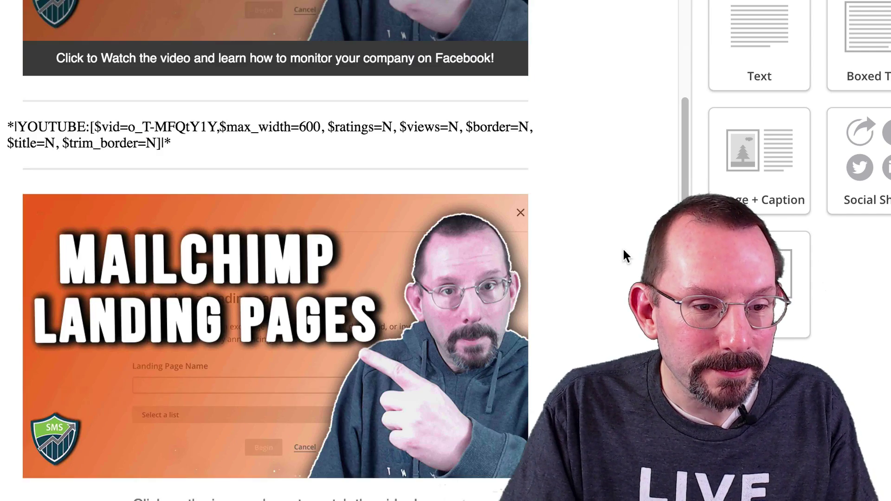
mouse_move(312, 143)
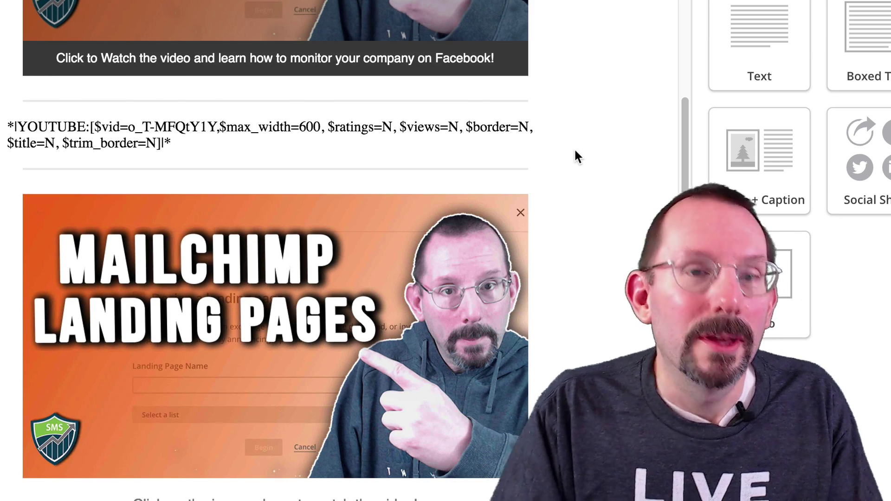
scroll(574, 151, down, 2)
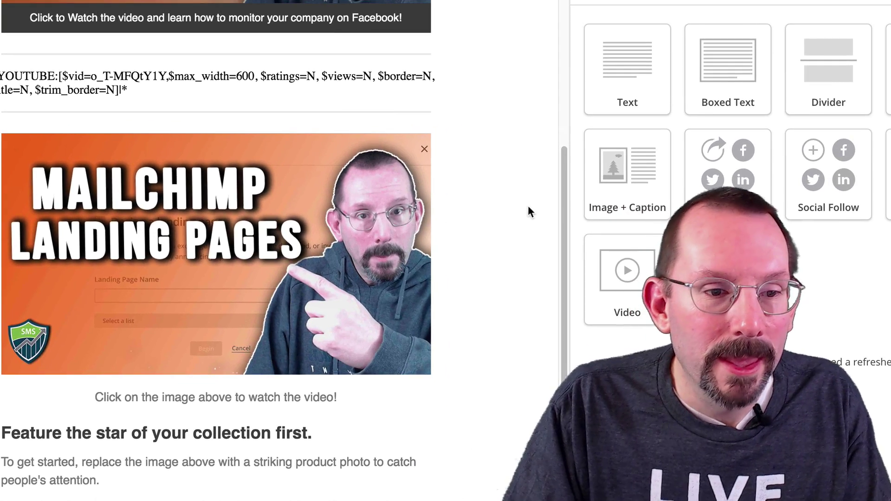
Check the thumbnail image's YouTube link, then set its alt text to 'Click to Watch Video!'
click(395, 255)
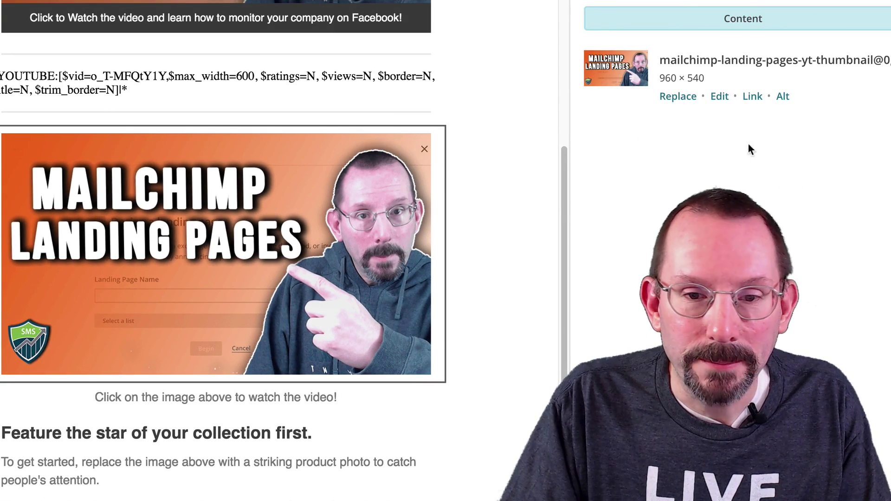
click(753, 98)
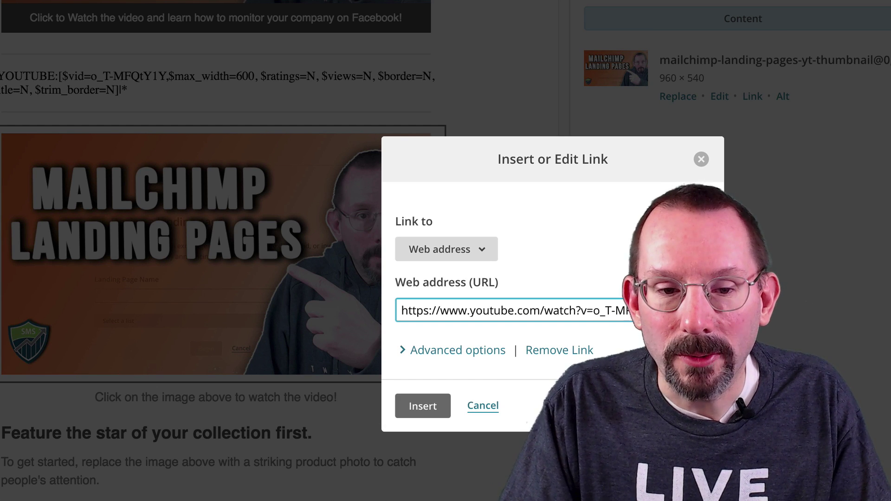
click(483, 406)
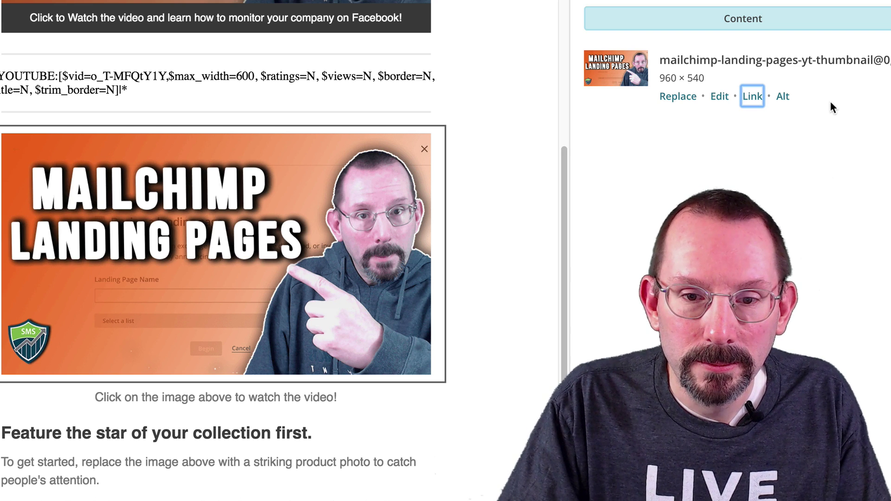
click(784, 97)
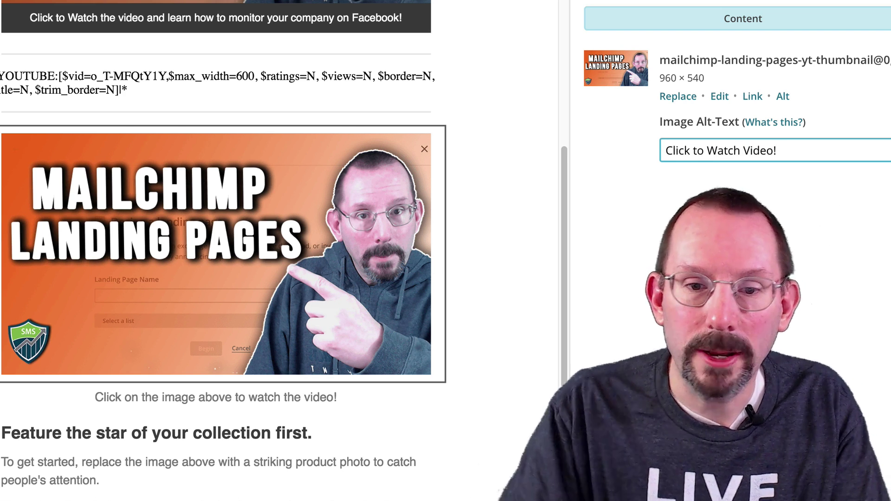
key(Return)
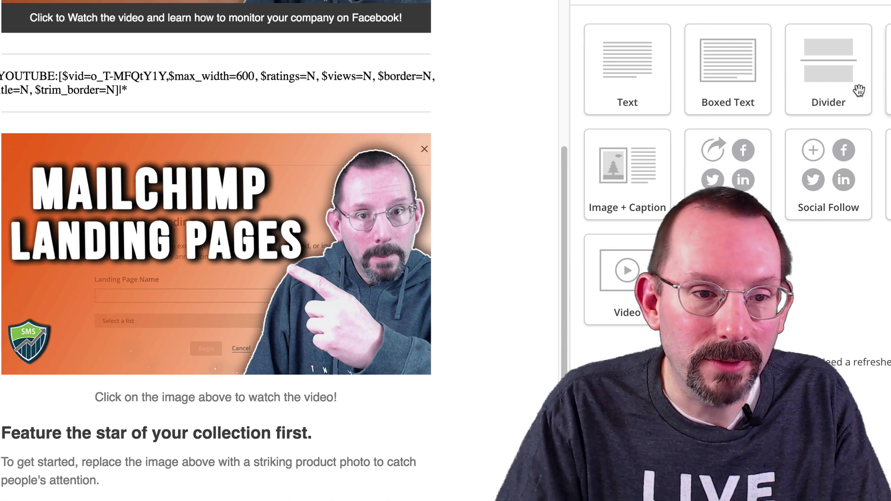
Drag a Video block in just below the Embed Video In MailChimp header, ready for its URL
scroll(508, 174, up, 5)
scroll(509, 181, up, 3)
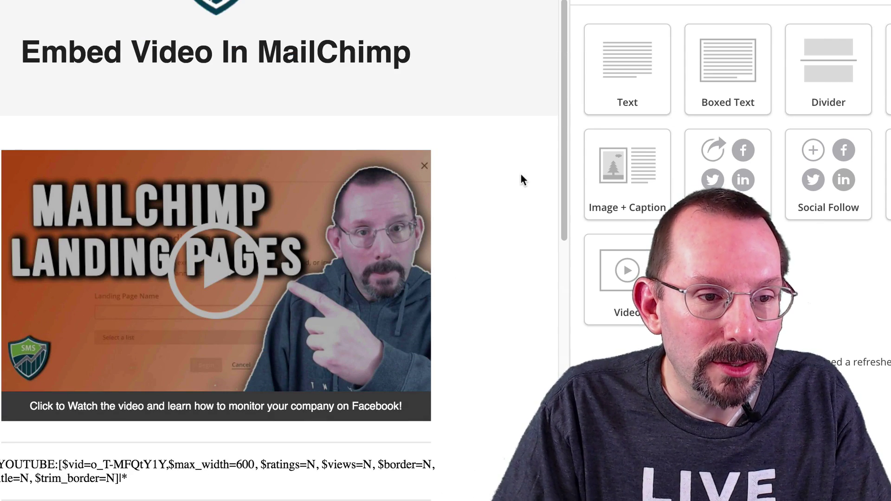
mouse_move(409, 194)
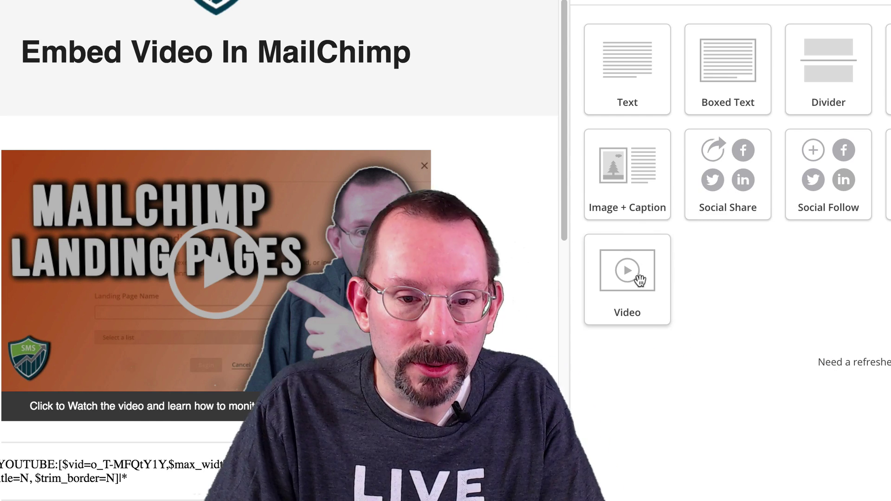
drag(646, 276, 87, 153)
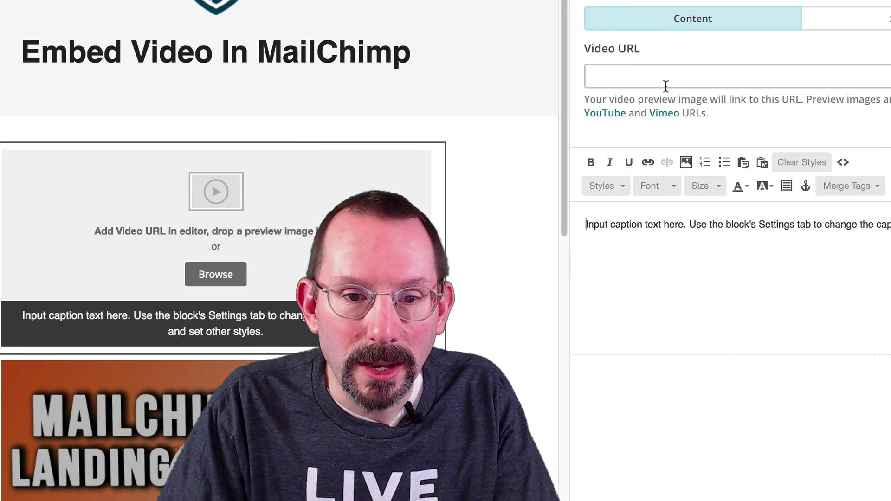
click(665, 77)
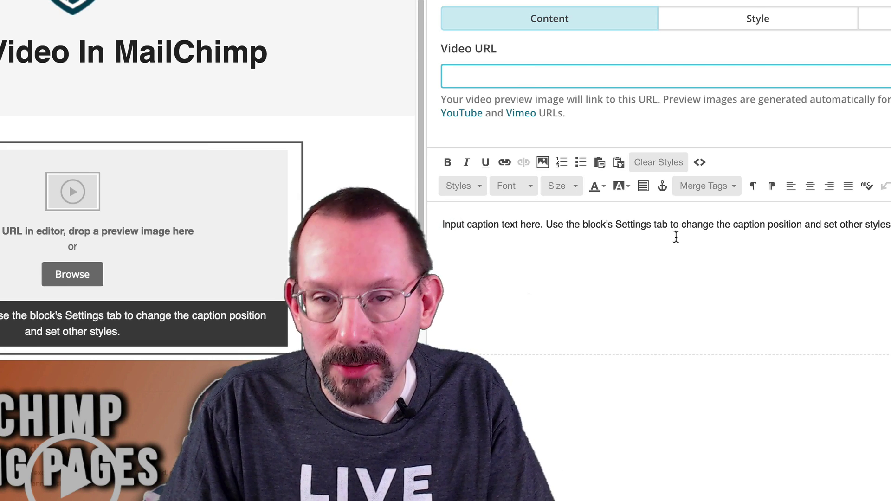
scroll(207, 251, down, 4)
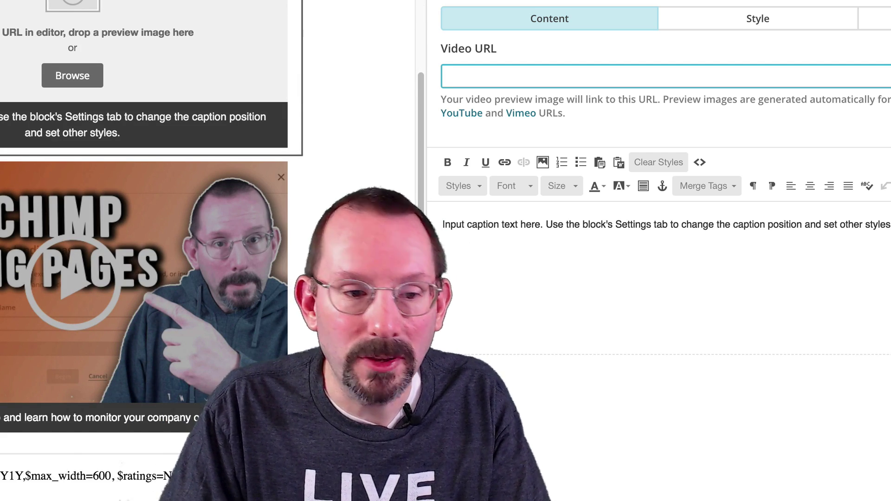
scroll(208, 251, down, 1)
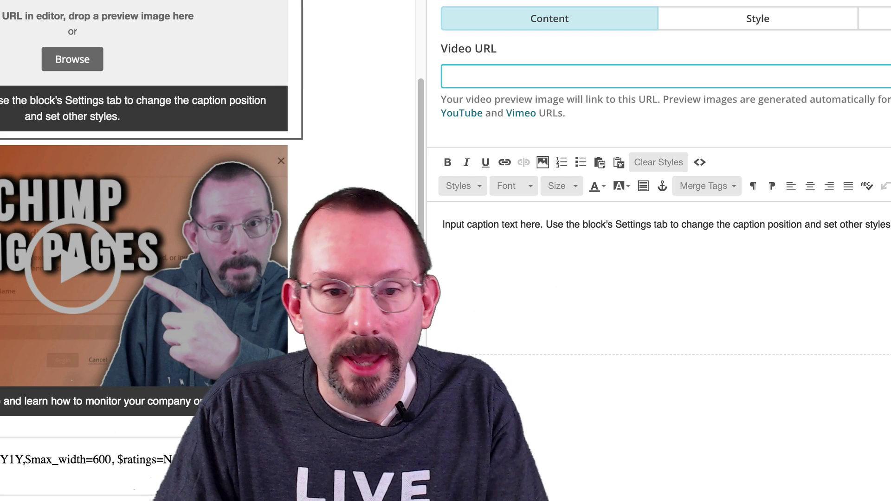
scroll(144, 250, up, 4)
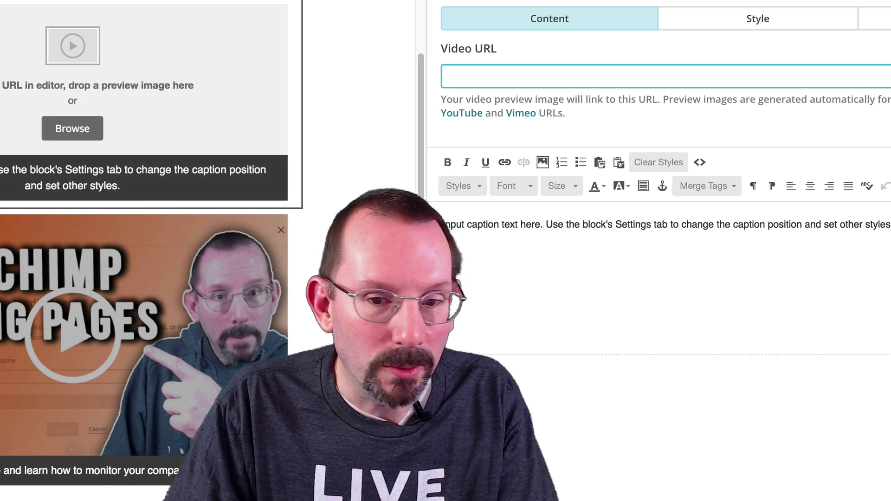
Verify the lower video's alt text holds the full video title, then save and close the block
click(190, 301)
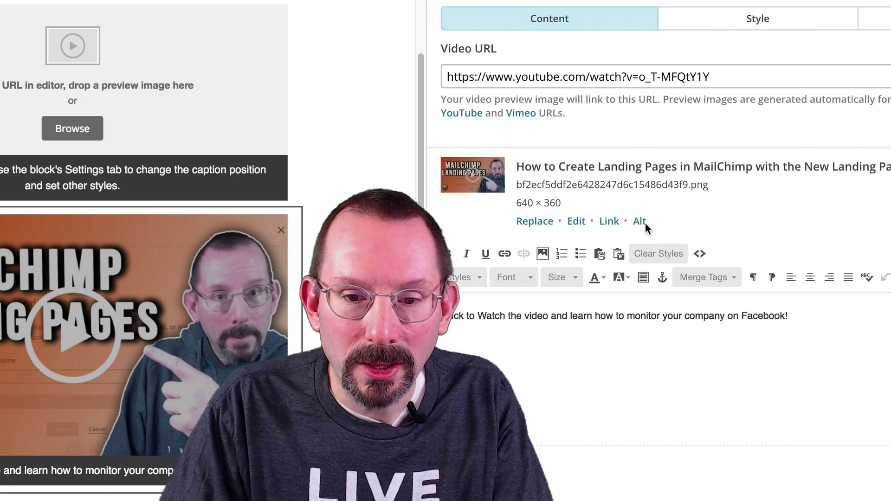
click(640, 221)
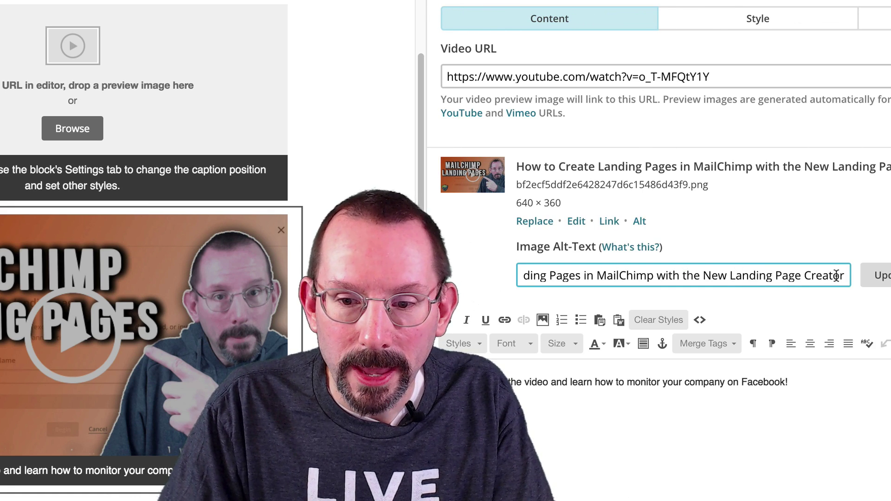
drag(846, 274, 699, 273)
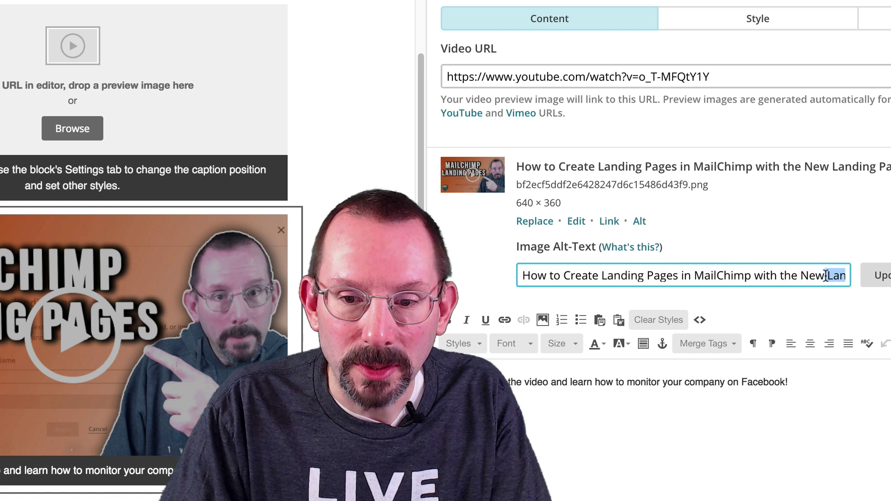
drag(829, 276, 845, 276)
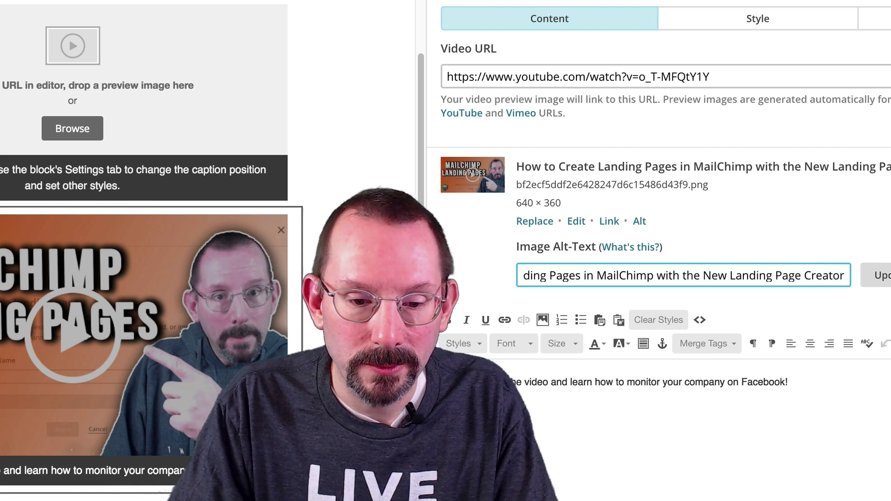
click(788, 174)
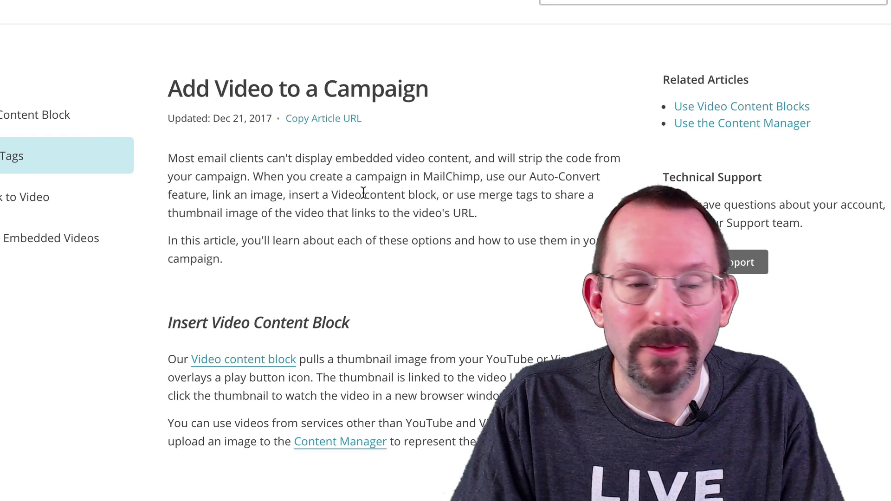
Copy the video ID o_T-MFQtY1Y from the YouTube address
scroll(399, 217, down, 1)
scroll(418, 218, down, 3)
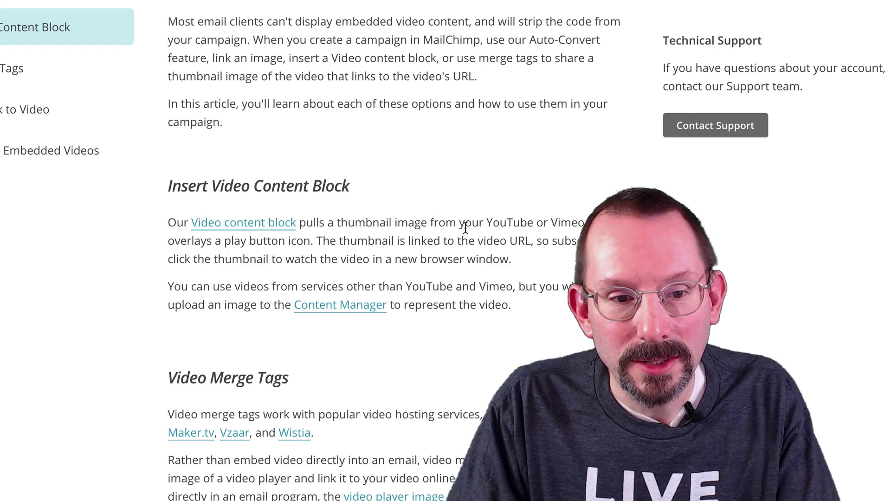
scroll(464, 227, down, 1)
scroll(465, 227, down, 3)
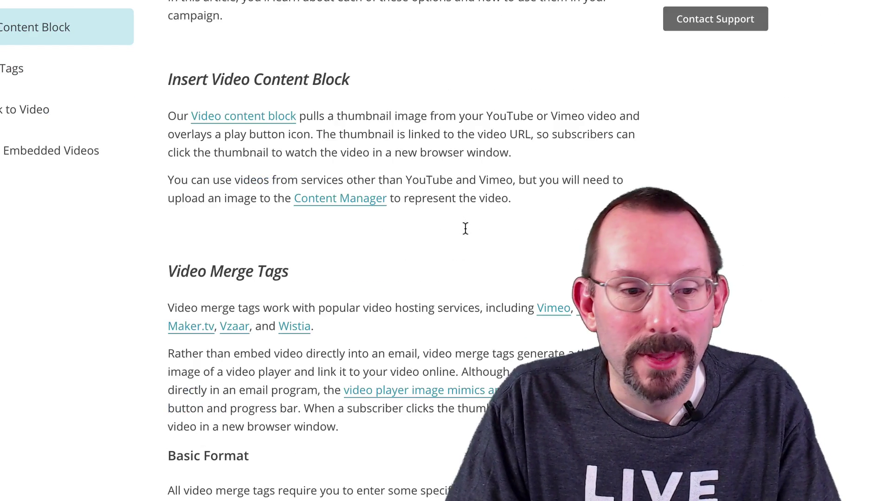
scroll(436, 243, down, 4)
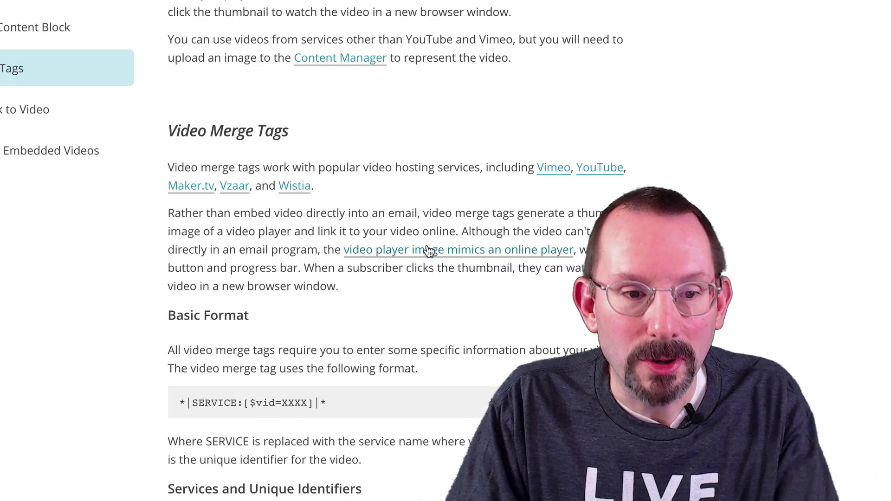
scroll(426, 247, down, 2)
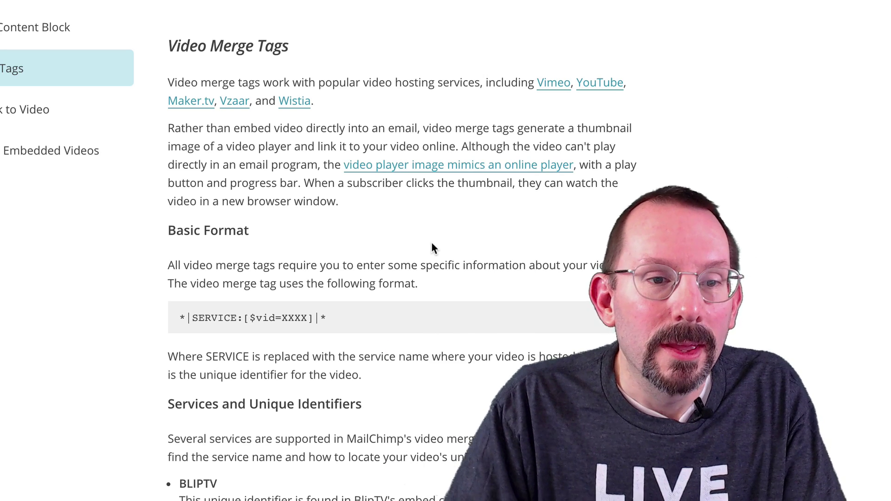
scroll(430, 247, down, 1)
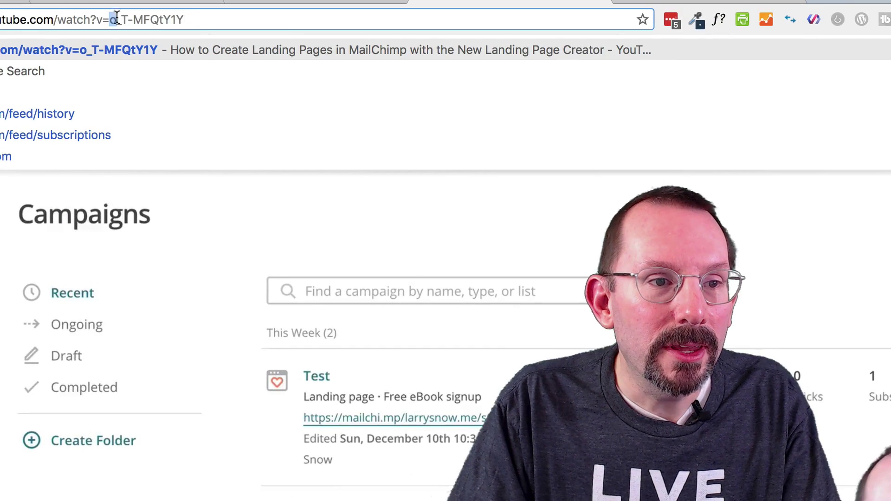
drag(109, 19, 197, 18)
click(116, 21)
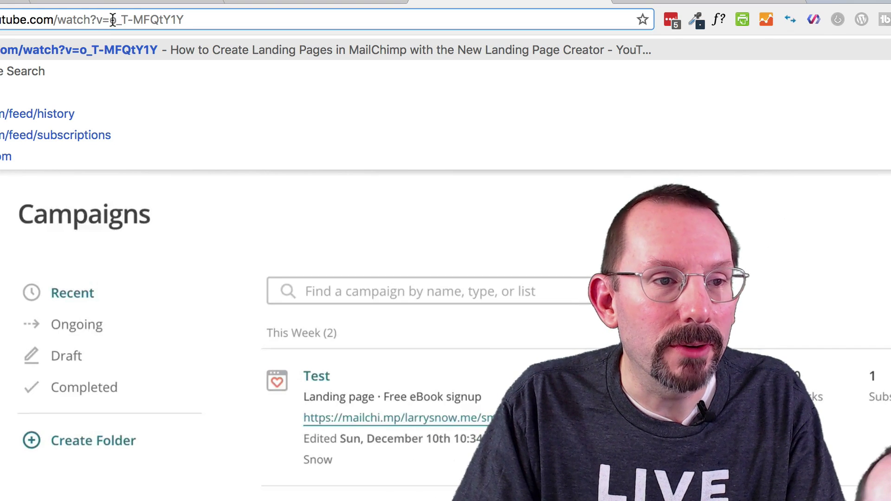
drag(112, 21, 186, 21)
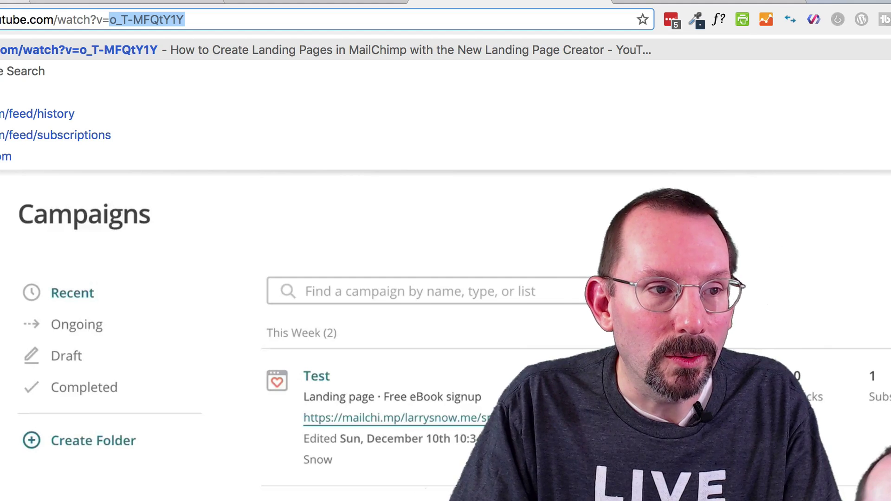
key(ctrl+Tab)
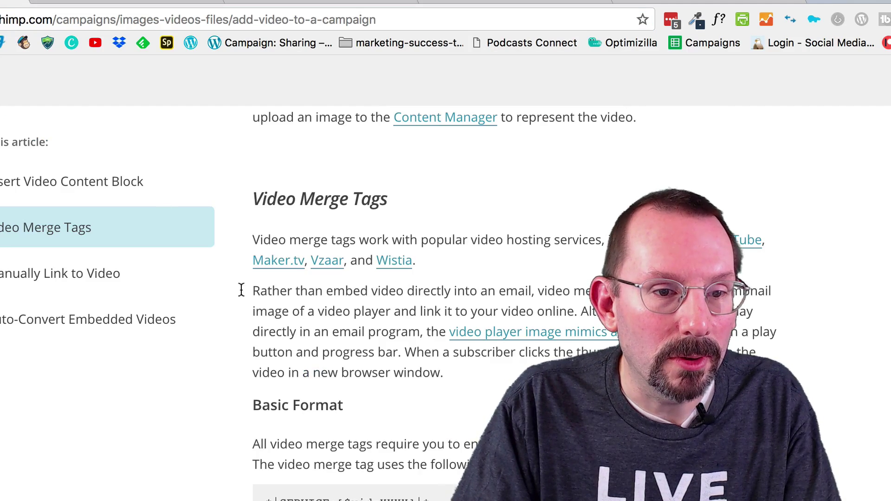
After scrolling the help article's services list, add a Code block and select its placeholder HTML
scroll(465, 279, down, 7)
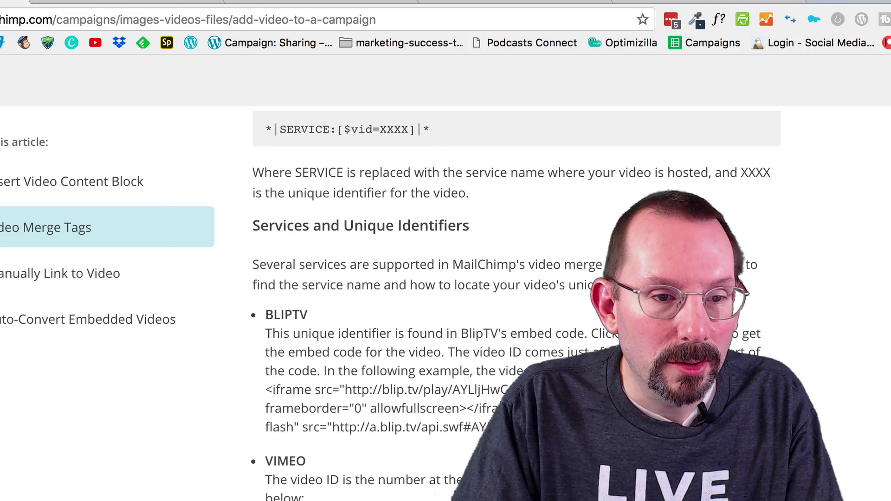
scroll(464, 302, down, 3)
scroll(465, 302, down, 1)
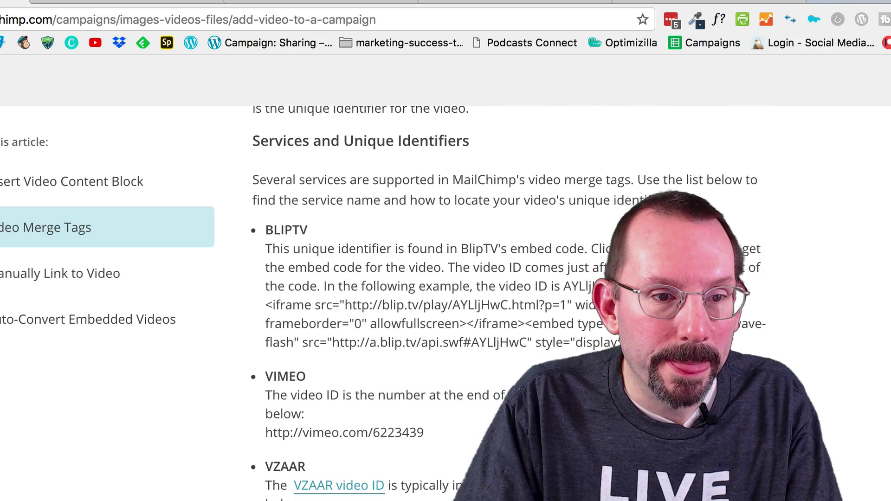
scroll(501, 355, down, 4)
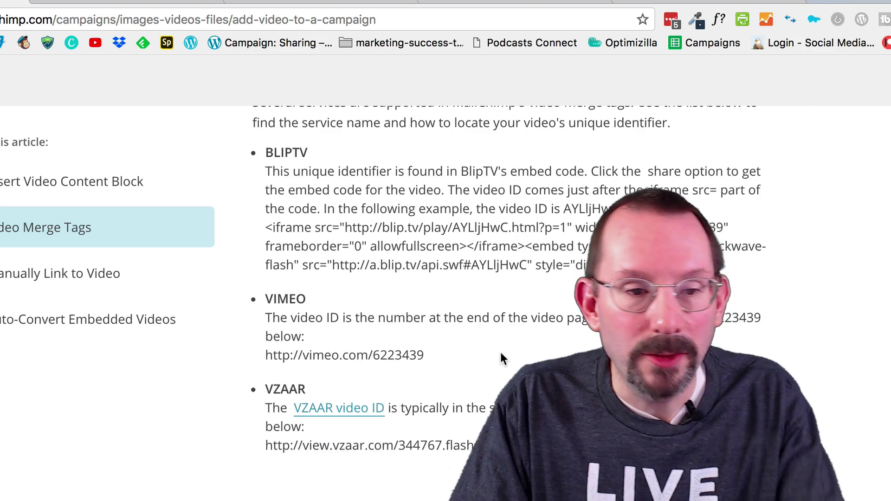
scroll(501, 353, down, 2)
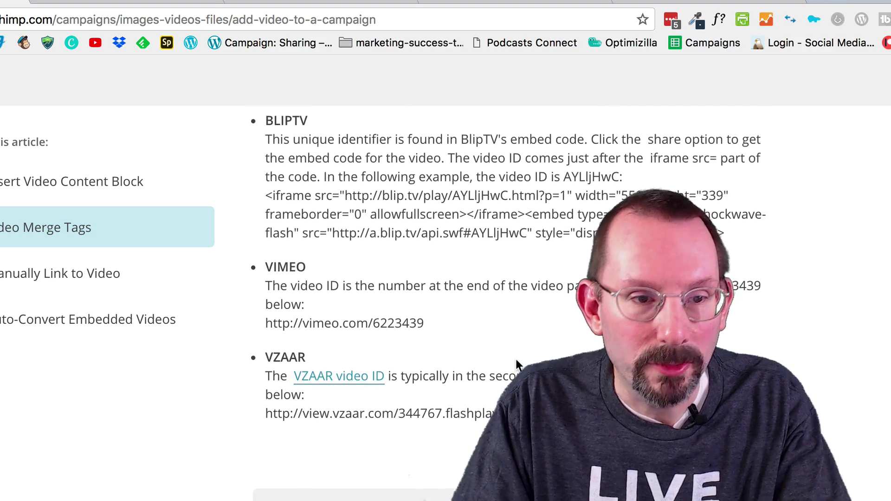
scroll(517, 360, down, 2)
scroll(517, 360, down, 2)
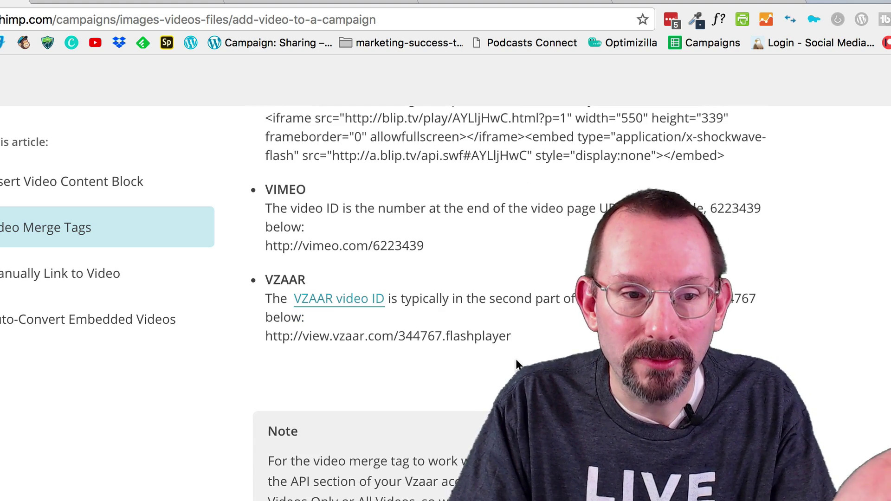
scroll(516, 361, down, 5)
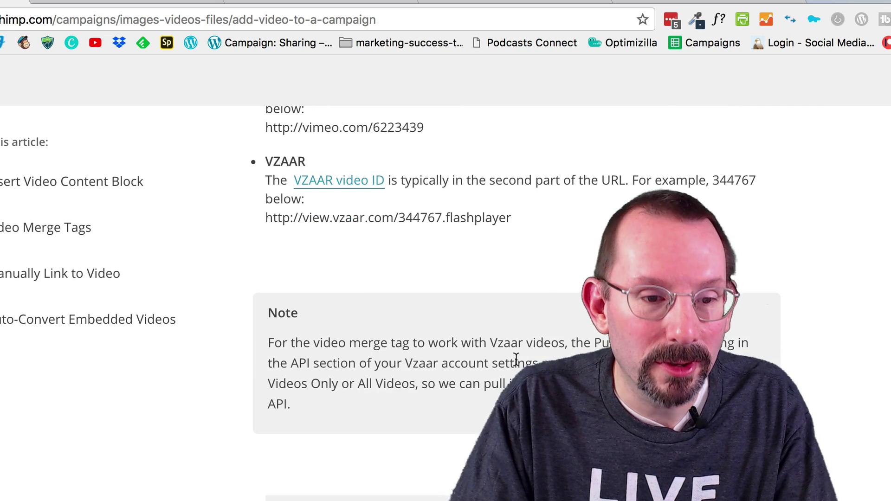
scroll(516, 361, down, 6)
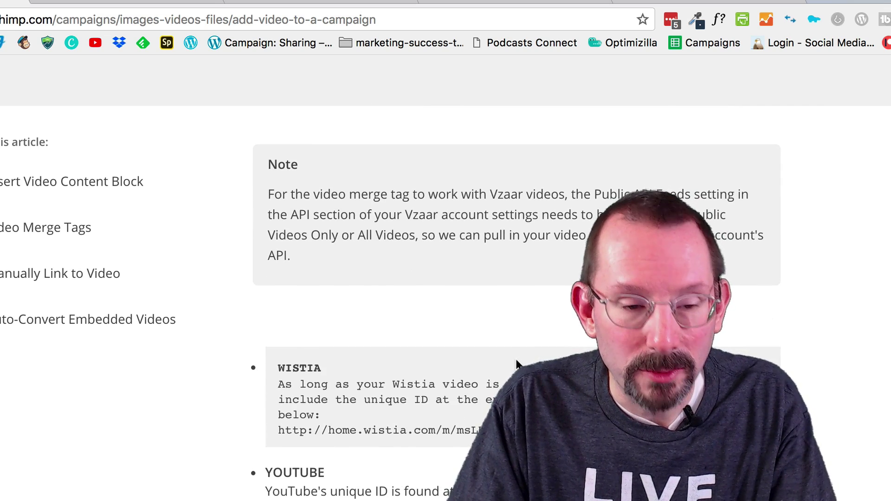
scroll(516, 360, down, 8)
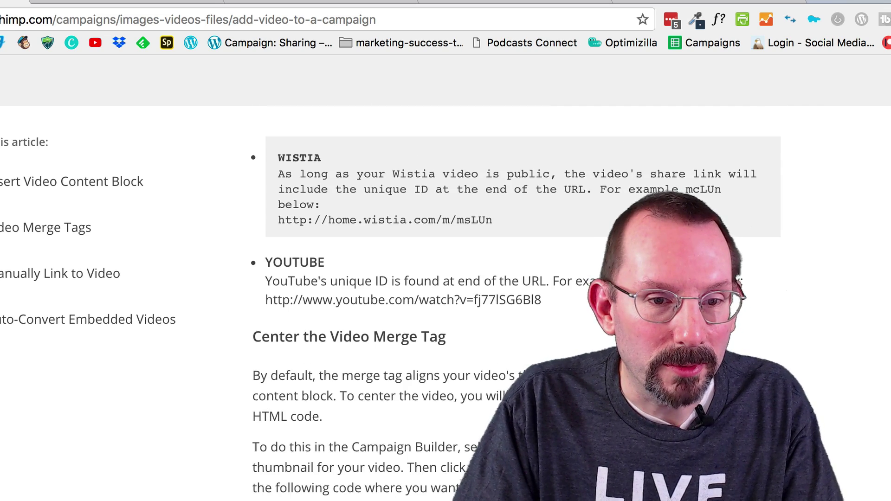
scroll(516, 360, down, 6)
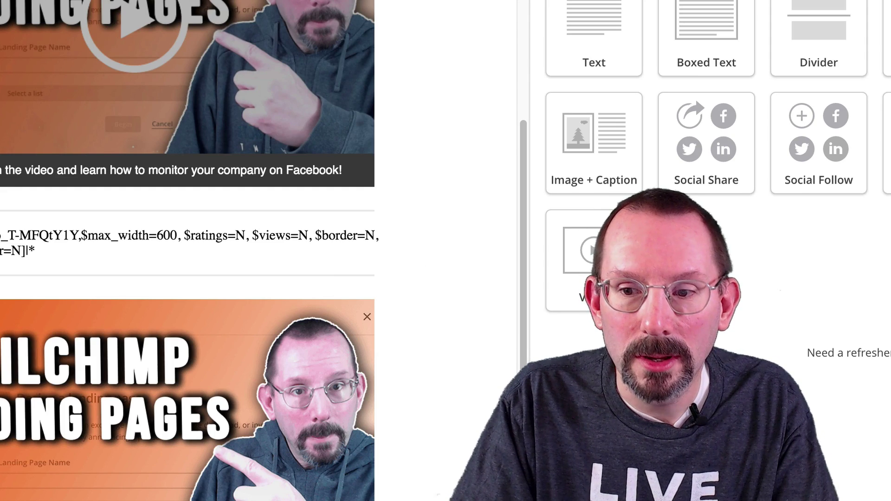
drag(707, 260, 140, 230)
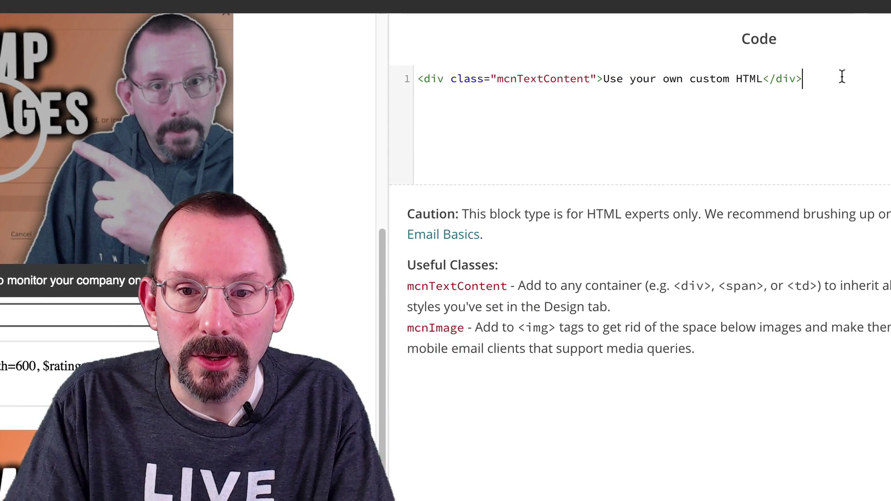
drag(887, 20, 493, 20)
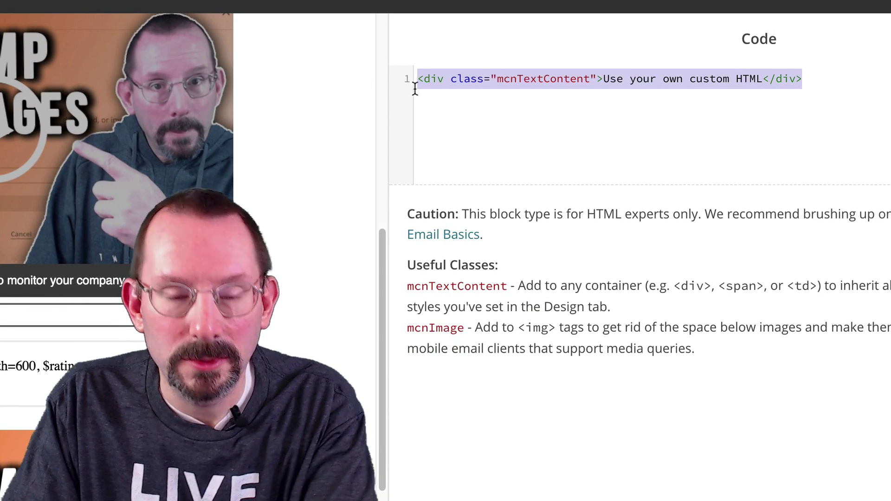
Replace the Code block's placeholder HTML with the article's centred table snippet
key(BackSpace)
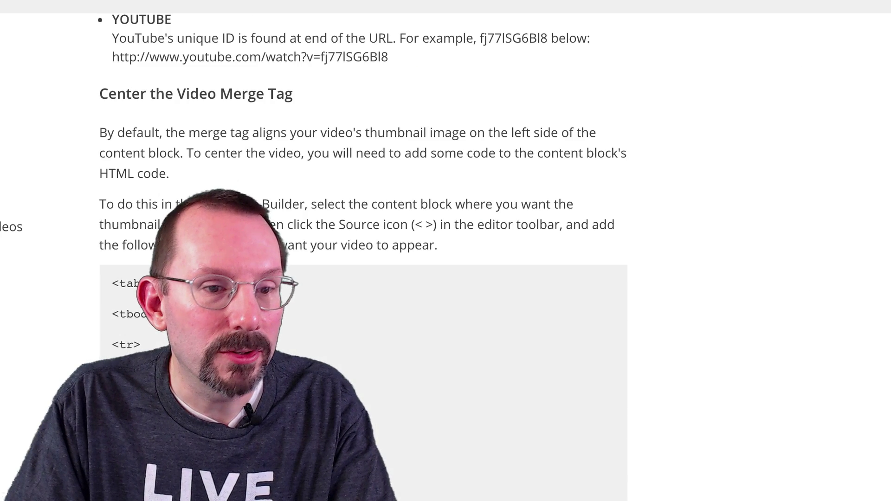
drag(110, 280, 148, 366)
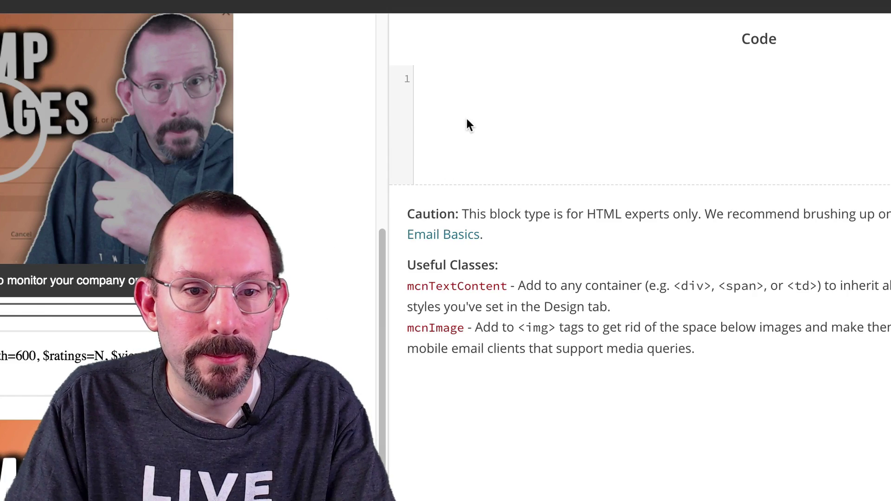
text(<table align="center">  <tbody>  <tr>  <td>  *|SERVICE:[$vid=XXXX]|*  </td>  </tr>  </tbody>  </table>)
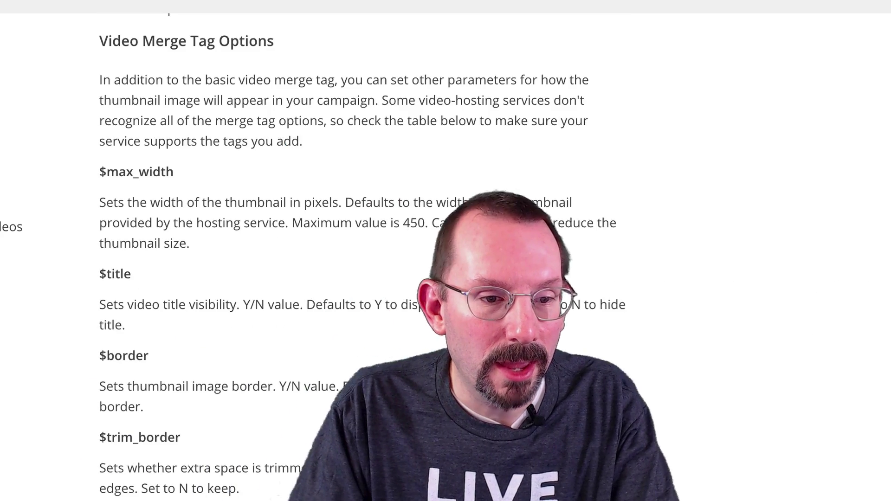
Select the article's example YouTube merge tag for use in the table cell
scroll(299, 367, down, 1)
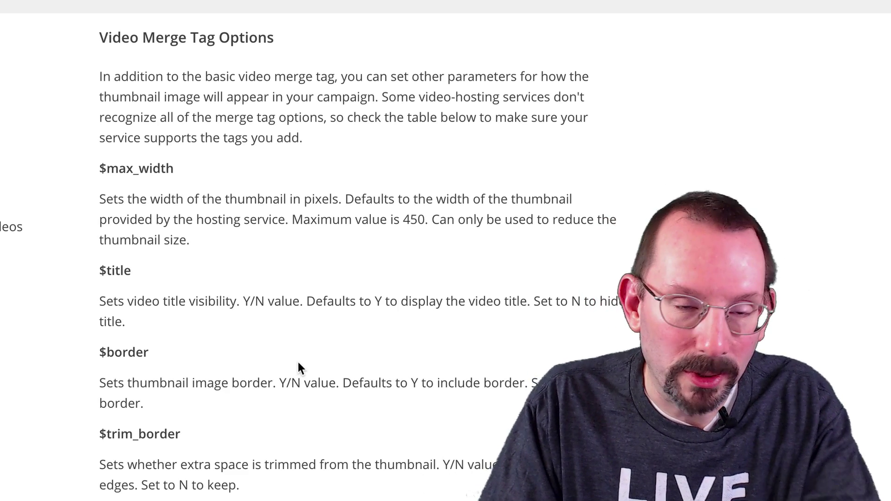
scroll(298, 363, down, 1)
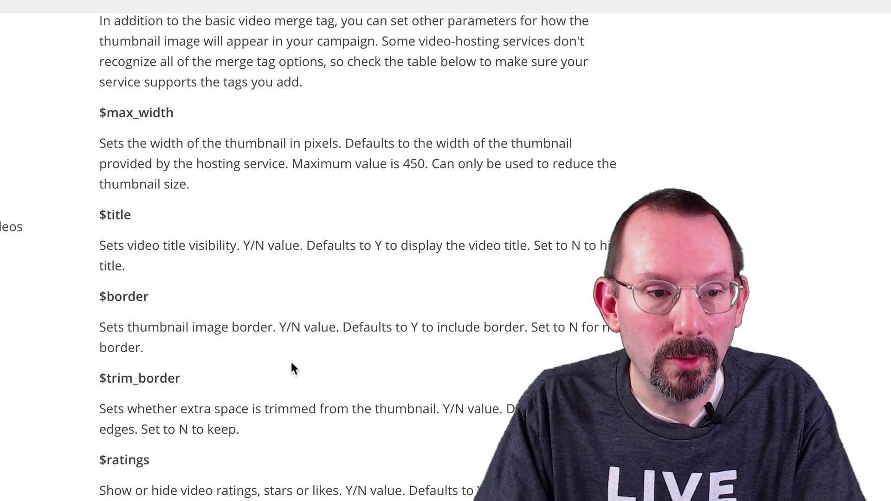
scroll(291, 367, down, 2)
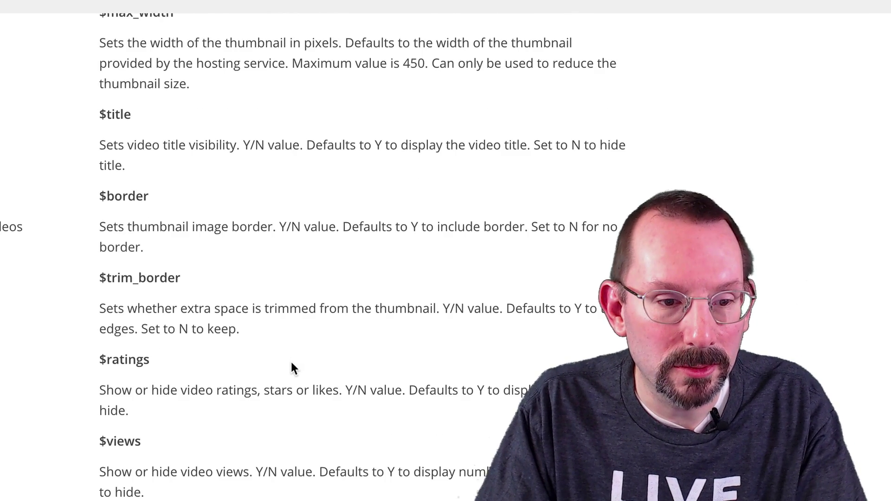
scroll(291, 362, down, 1)
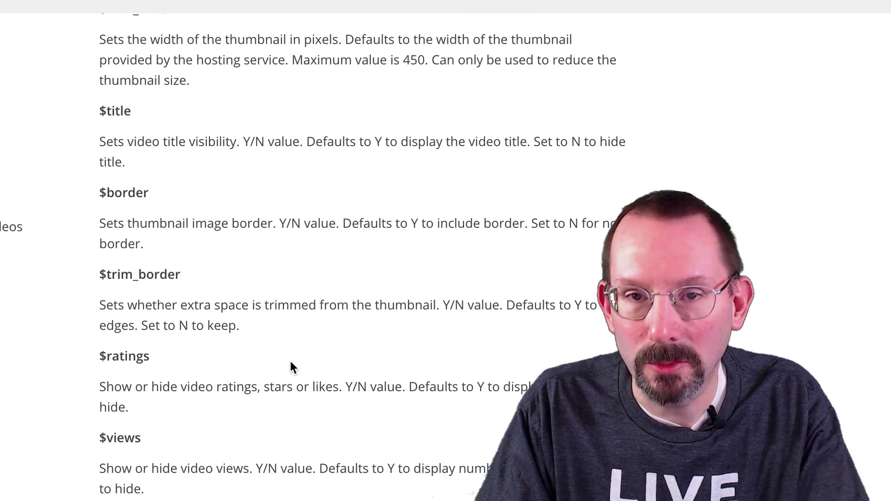
scroll(264, 352, down, 4)
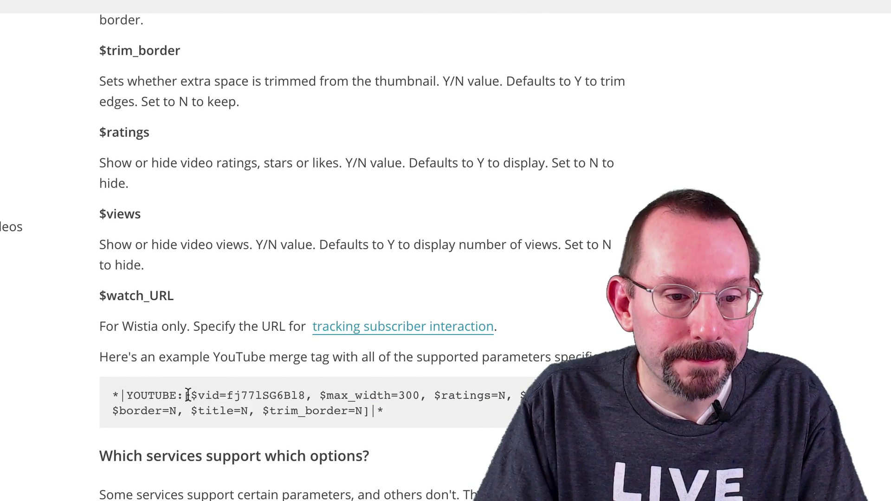
drag(111, 396, 424, 428)
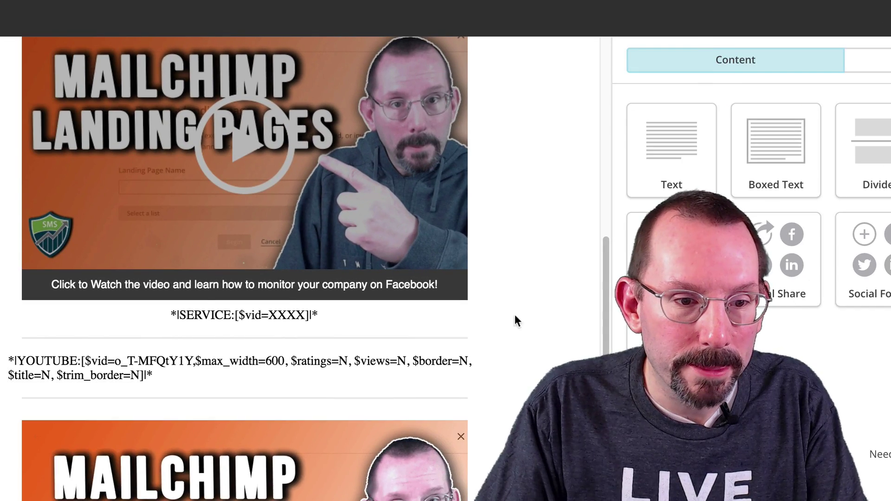
Delete the leftover *|SERVICE:[$vid=XXXX]|* merge-tag block and confirm the removal
mouse_move(362, 329)
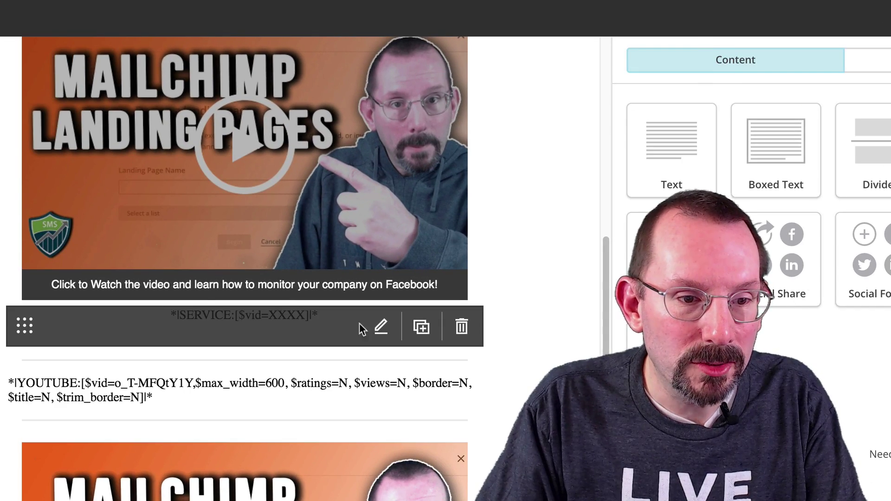
click(463, 328)
click(432, 441)
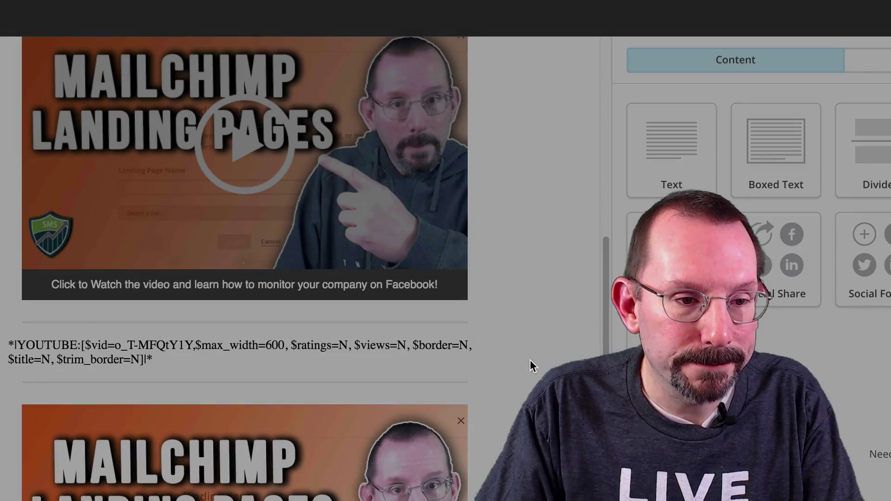
scroll(533, 369, down, 3)
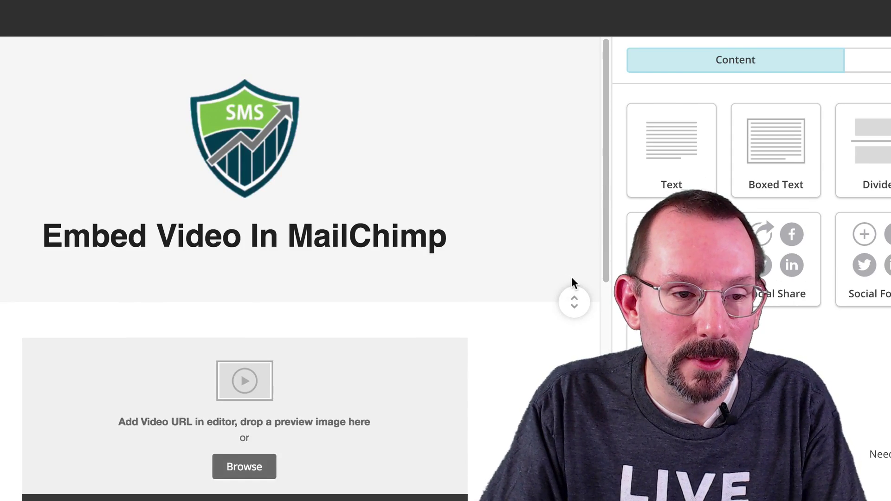
scroll(572, 277, down, 5)
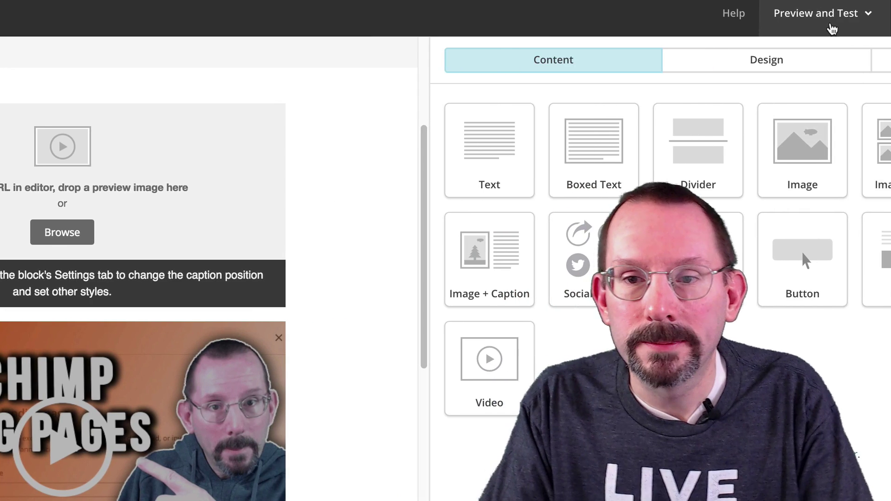
Open Preview mode, view the mobile layout, then scroll the desktop preview to the first video
click(833, 29)
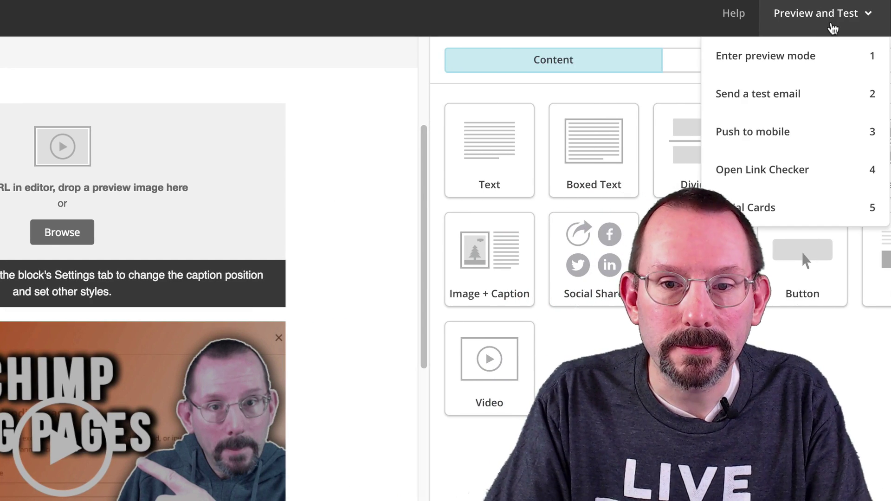
click(827, 59)
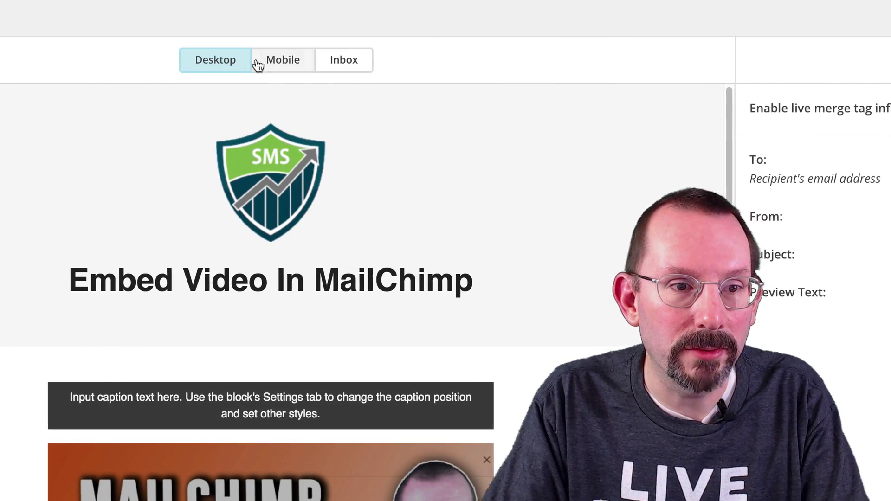
click(278, 62)
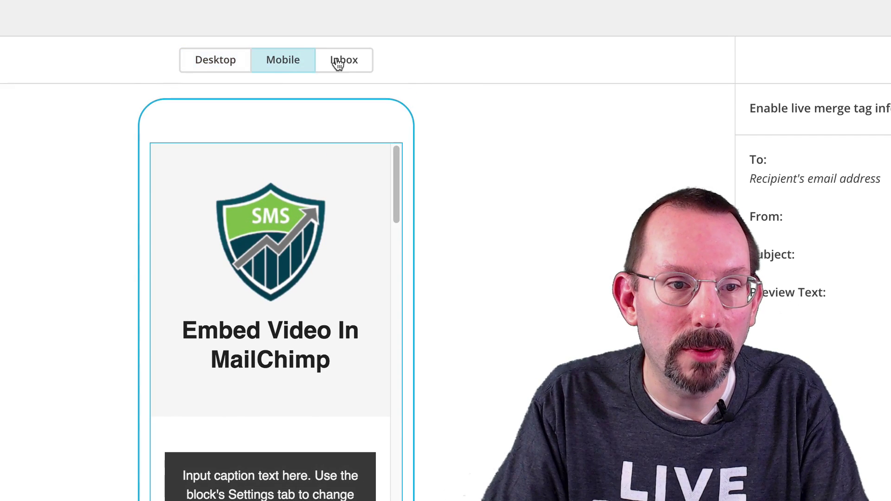
click(209, 65)
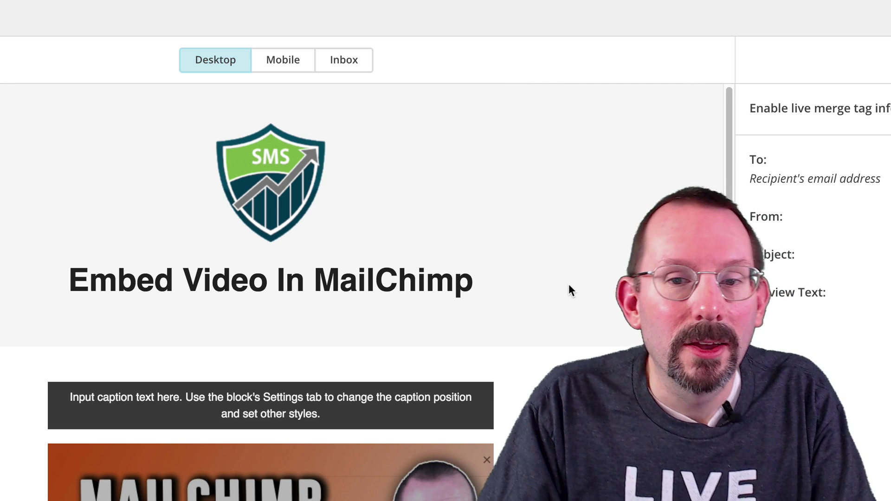
scroll(569, 285, down, 3)
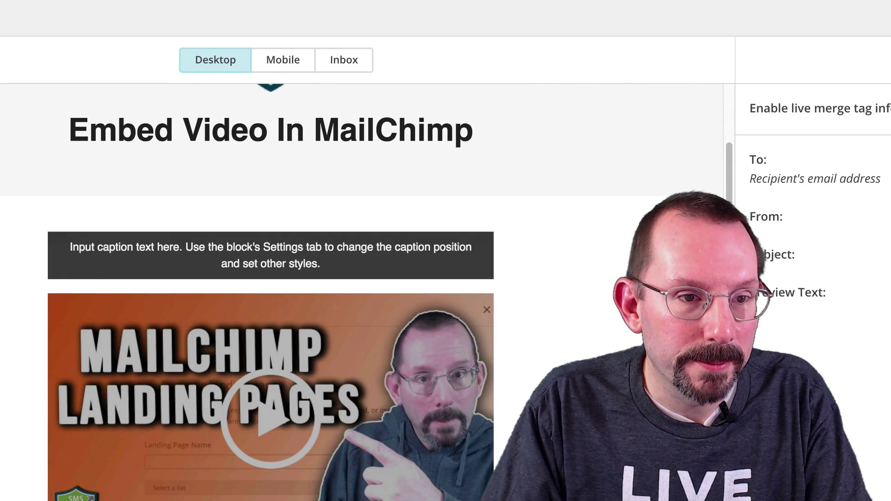
scroll(362, 292, down, 1)
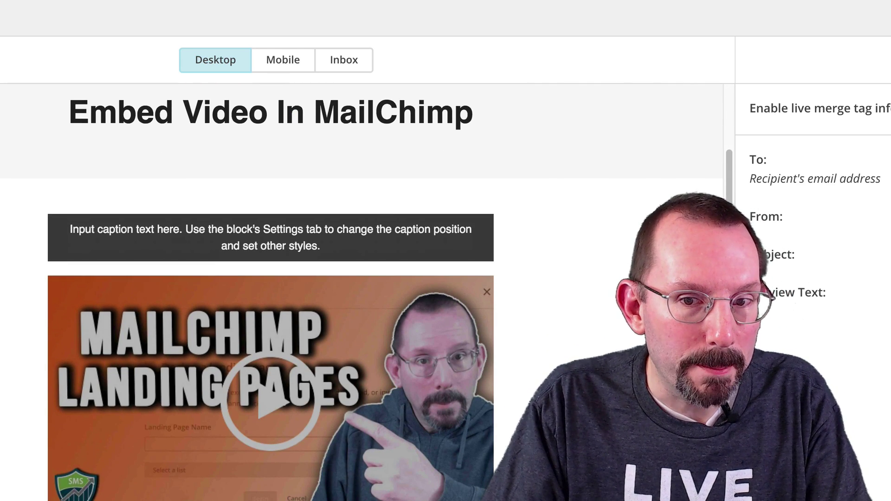
scroll(363, 293, down, 1)
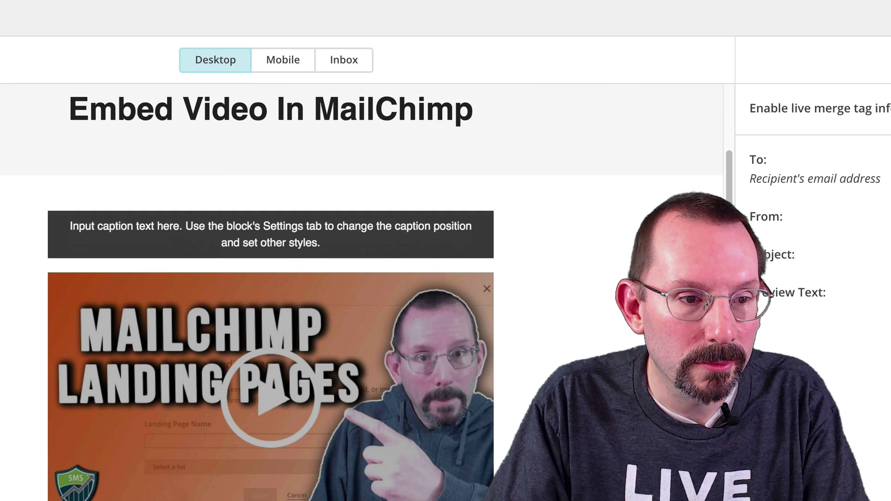
scroll(362, 292, up, 2)
scroll(362, 292, down, 4)
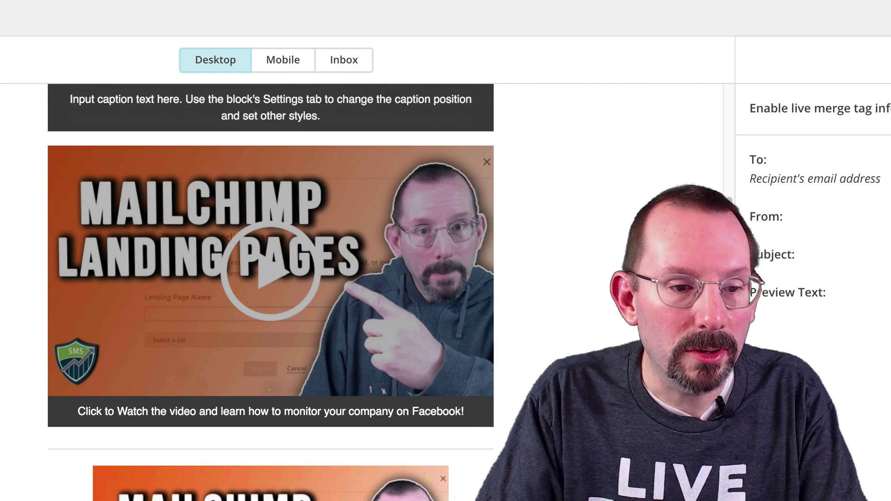
scroll(271, 292, down, 3)
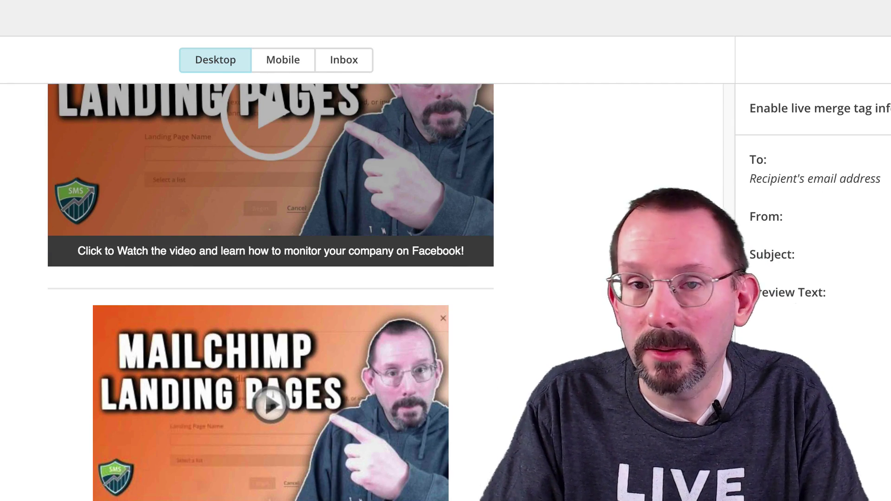
scroll(271, 293, up, 5)
Scroll through the desktop preview past each of the three video embeds
scroll(271, 292, down, 1)
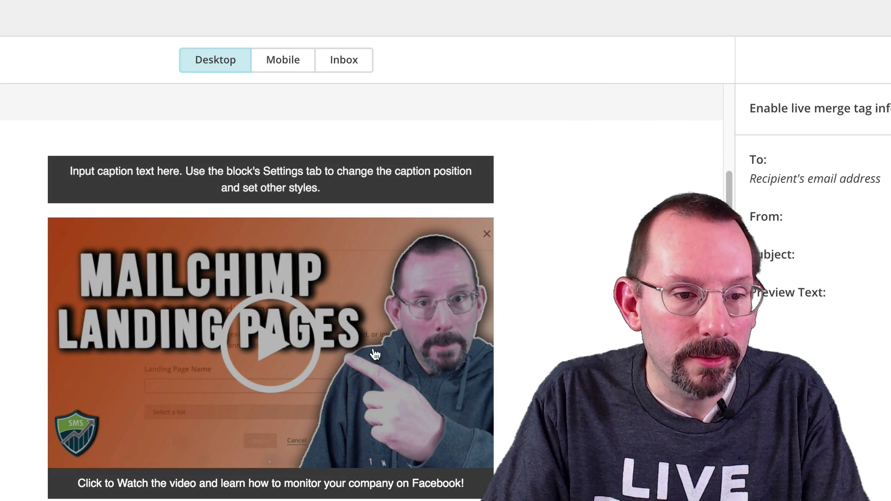
scroll(375, 328, down, 1)
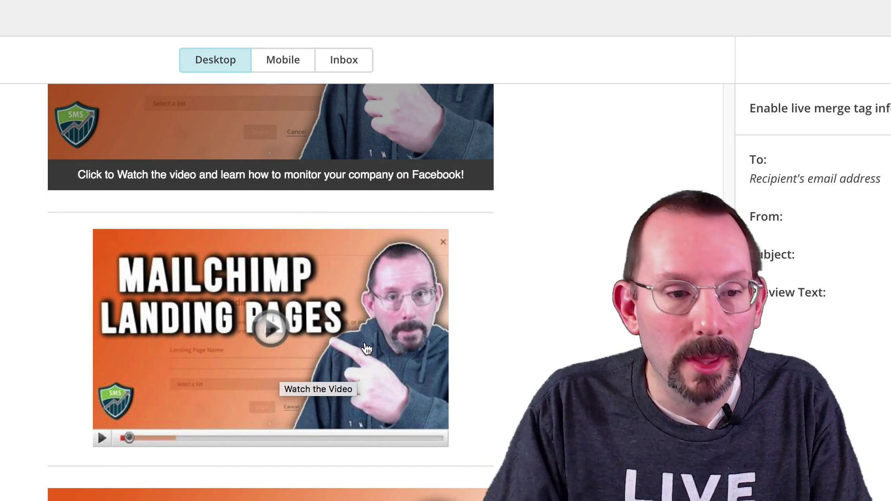
scroll(538, 352, down, 1)
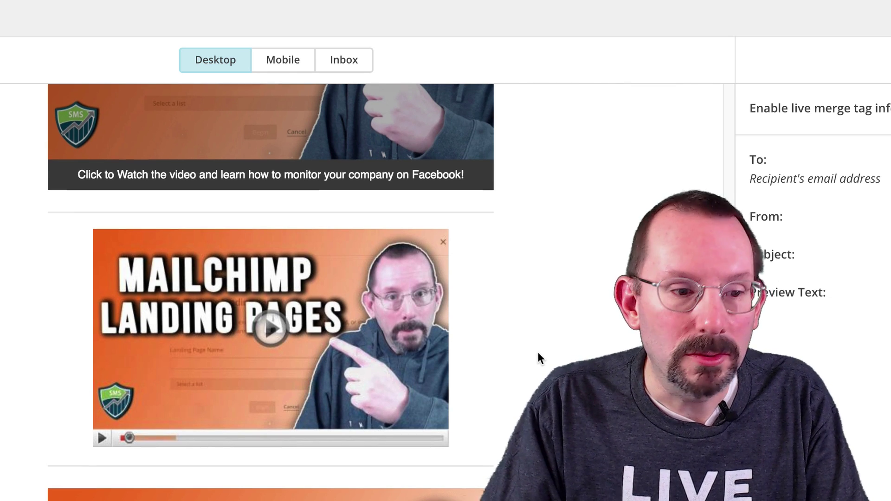
scroll(538, 353, up, 1)
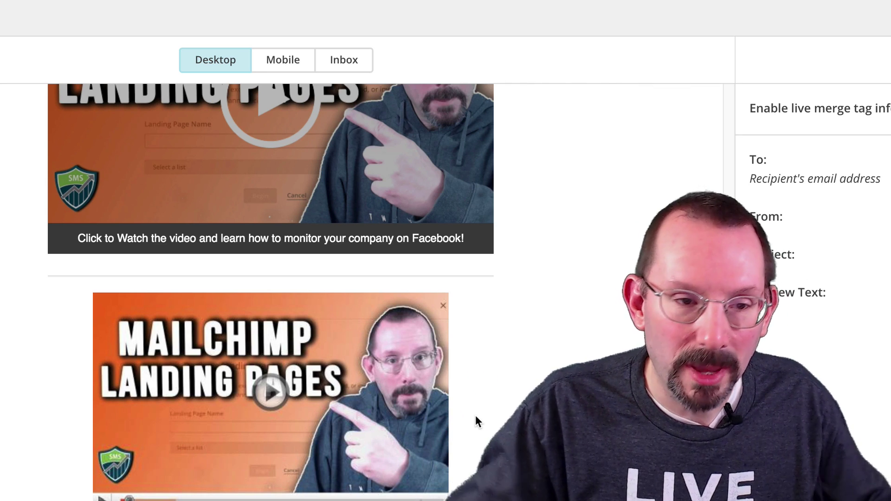
scroll(476, 416, down, 1)
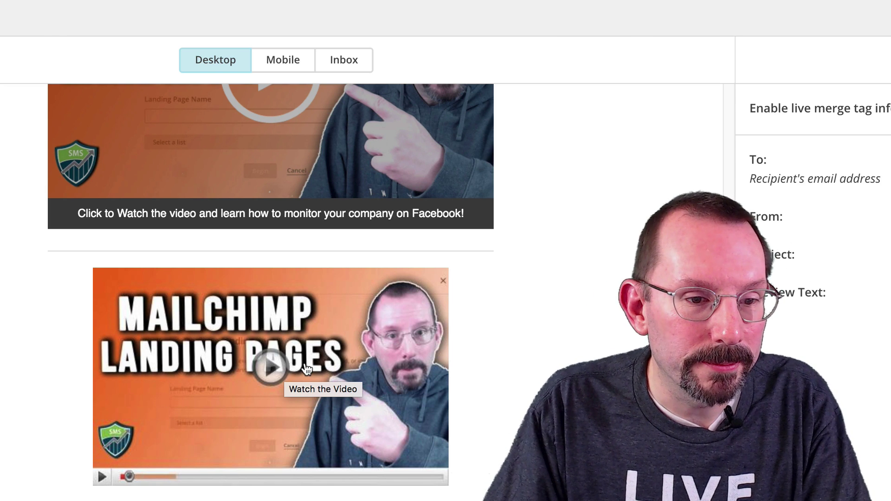
scroll(285, 369, down, 1)
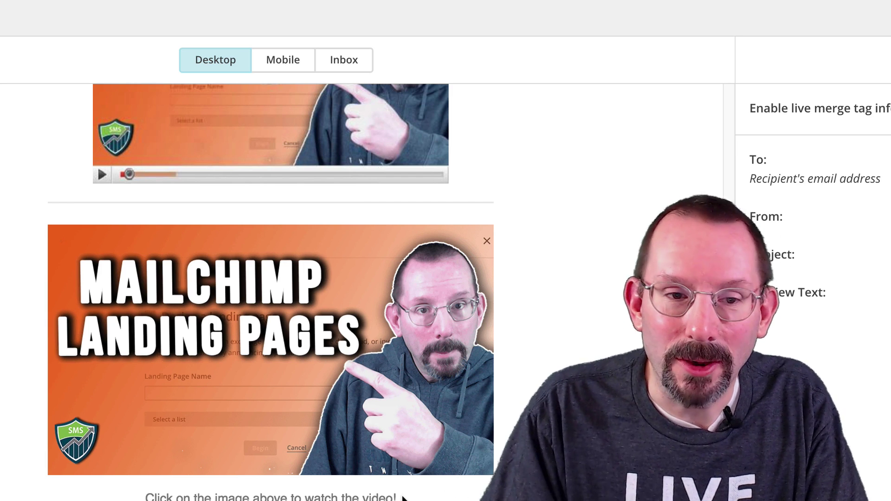
scroll(613, 254, up, 10)
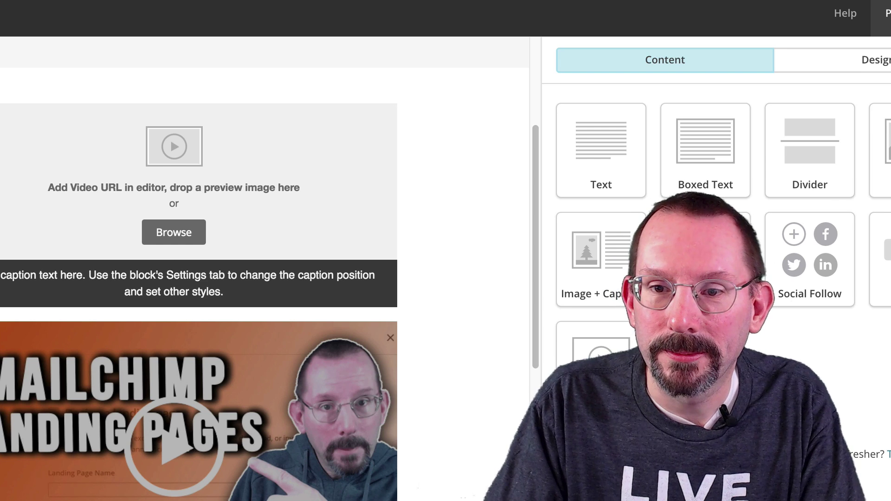
Send a test email of the campaign to the account's own address and dismiss the confirmation
click(887, 13)
click(856, 93)
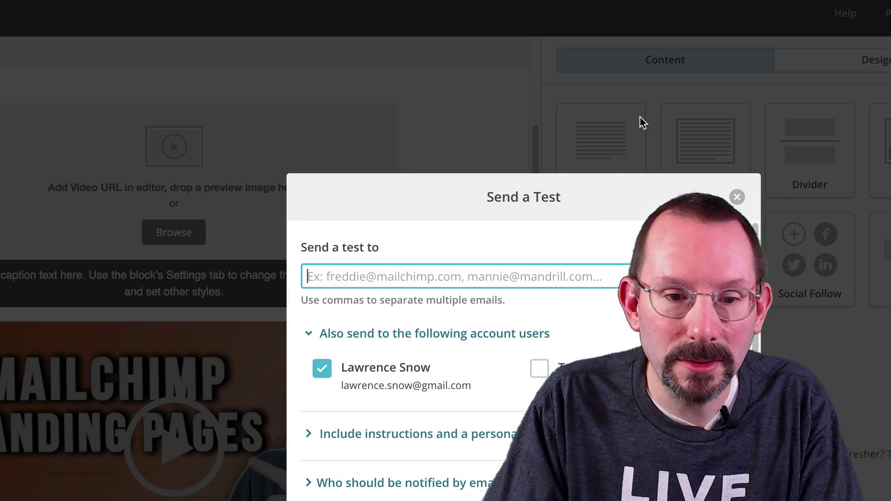
key(Return)
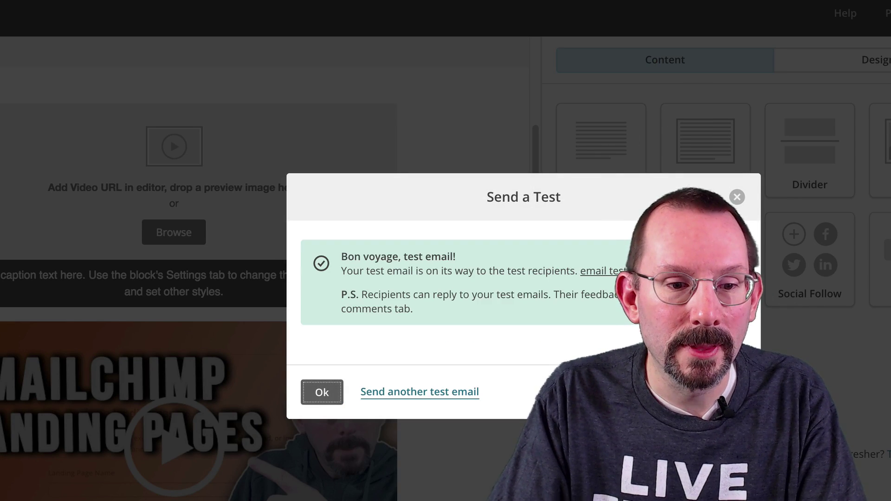
click(322, 392)
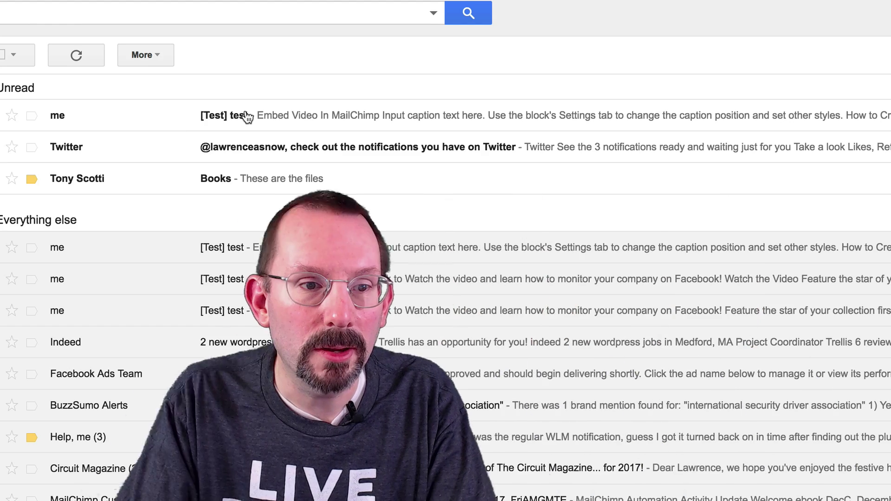
Open the unread '[Test] test' message in Gmail and scroll through its content
click(247, 115)
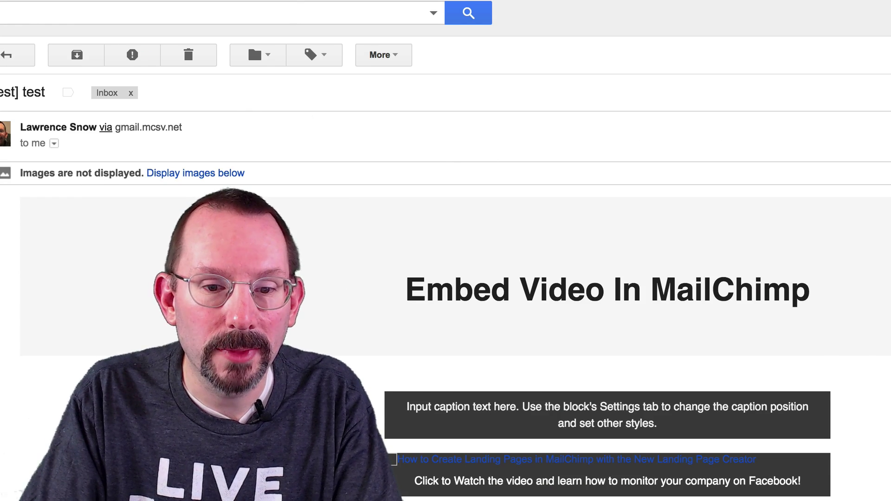
scroll(446, 288, down, 2)
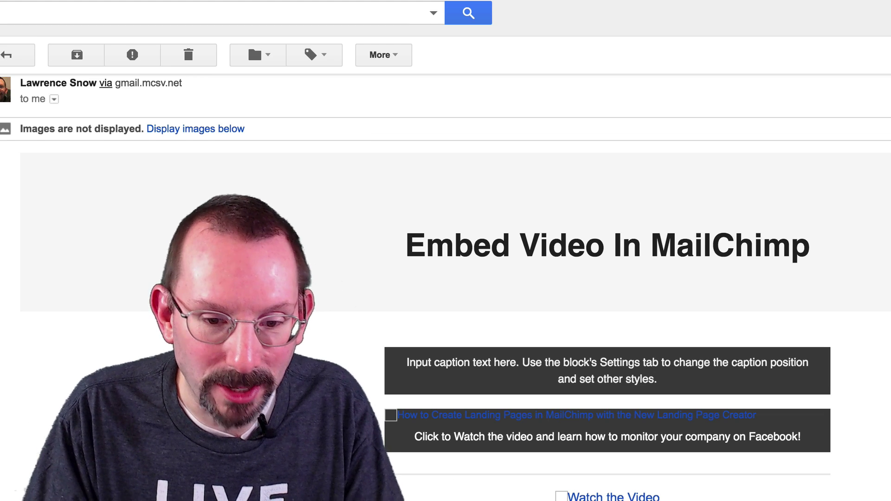
scroll(604, 288, down, 5)
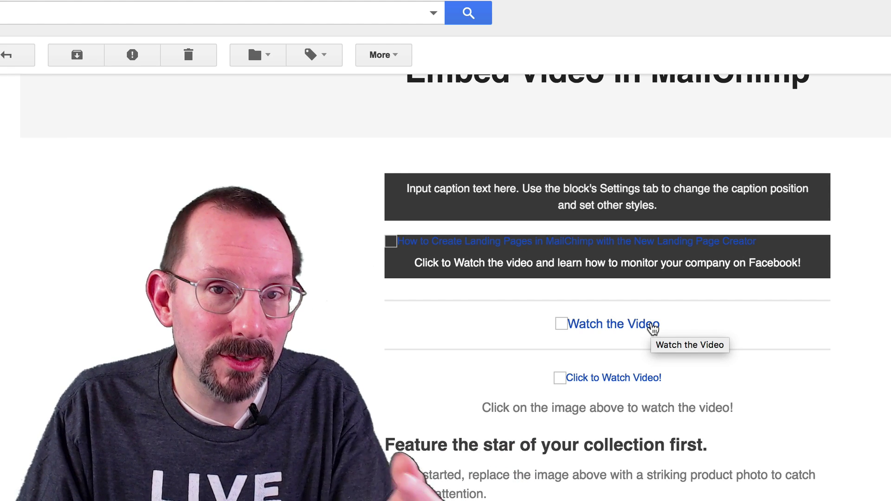
click(644, 379)
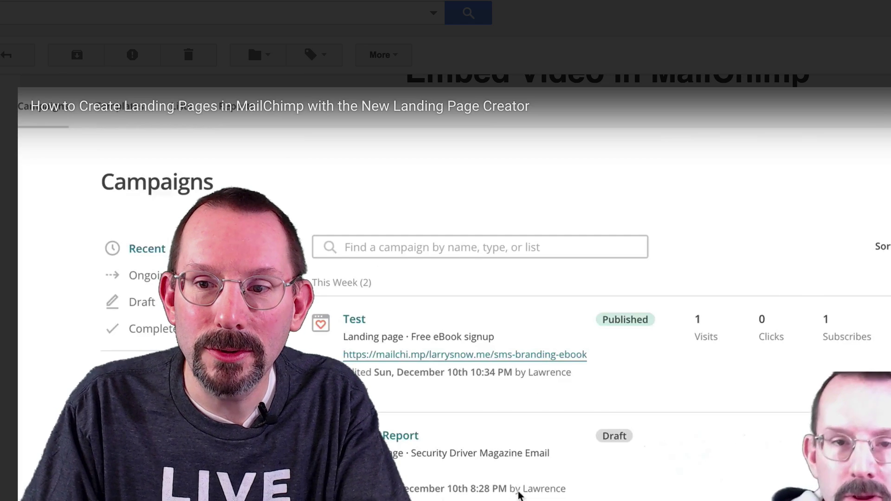
key(Escape)
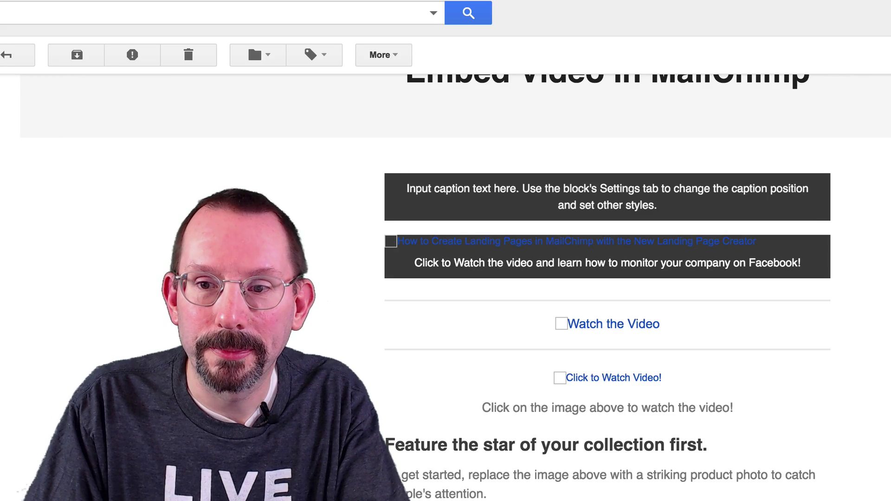
click(650, 327)
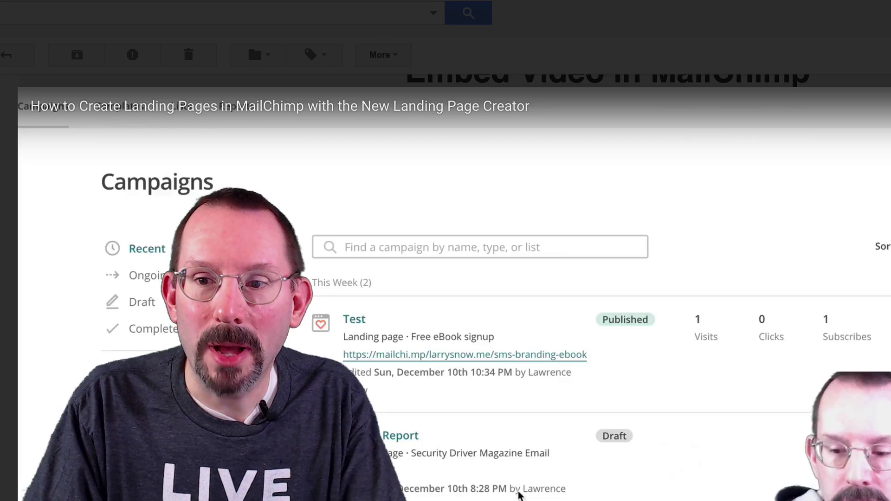
key(Escape)
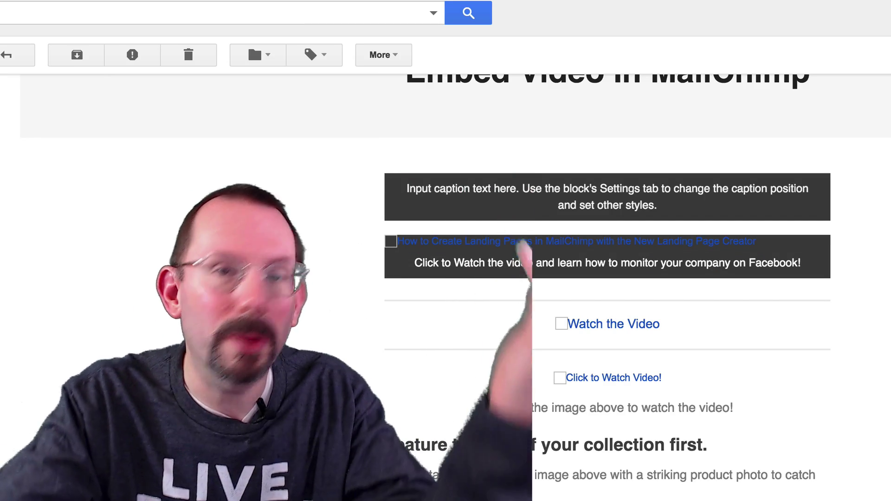
scroll(604, 288, up, 1)
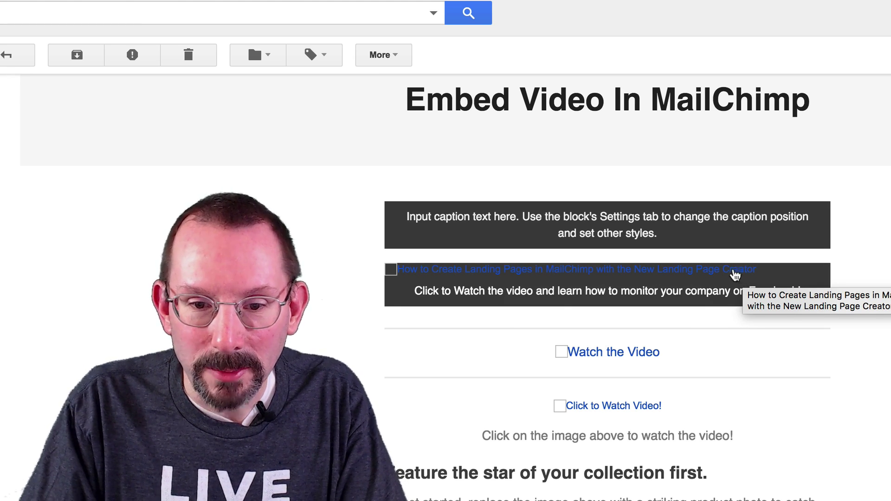
Play the 'How to Create Landing Pages' tutorial from the test email's top video link
click(734, 273)
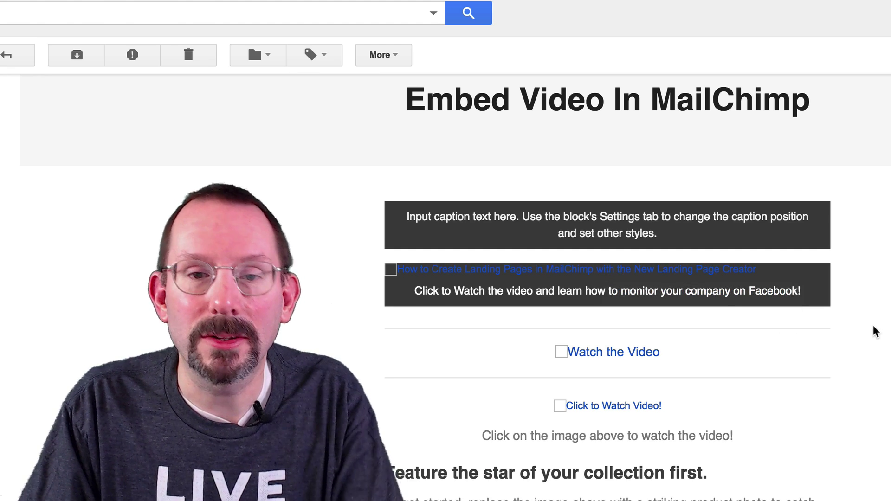
scroll(847, 363, down, 1)
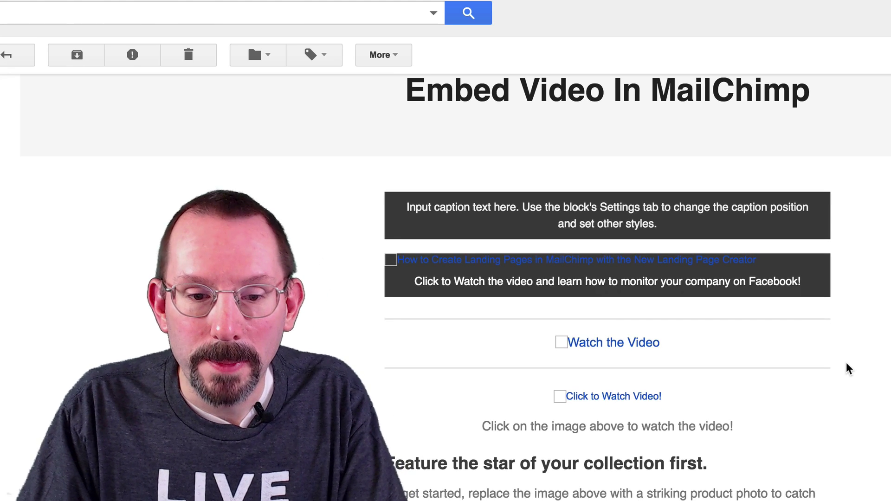